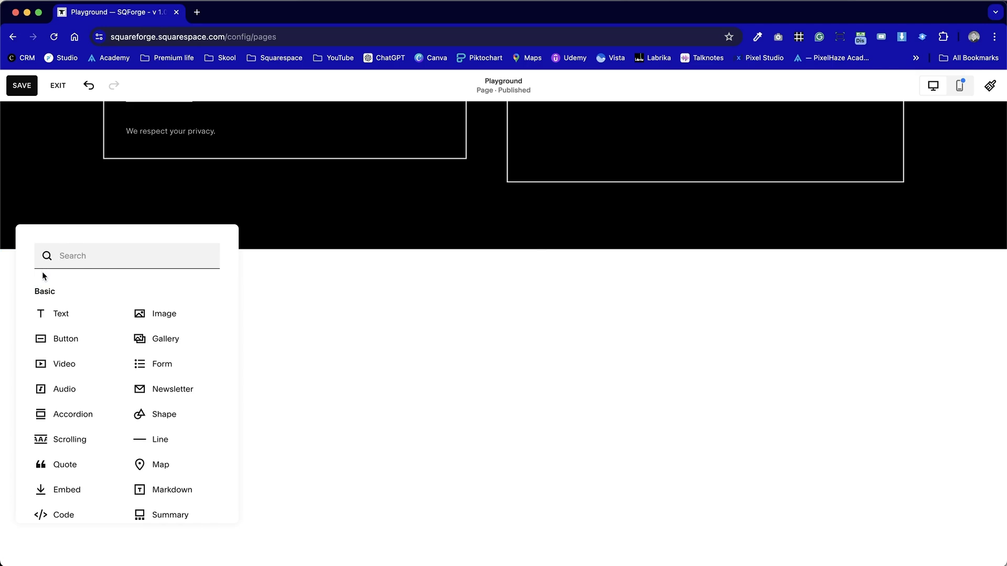
Add an accordion block to the blank section below the black one and widen it to about half the page
{"action": "left_click", "coordinate": [64, 418]}
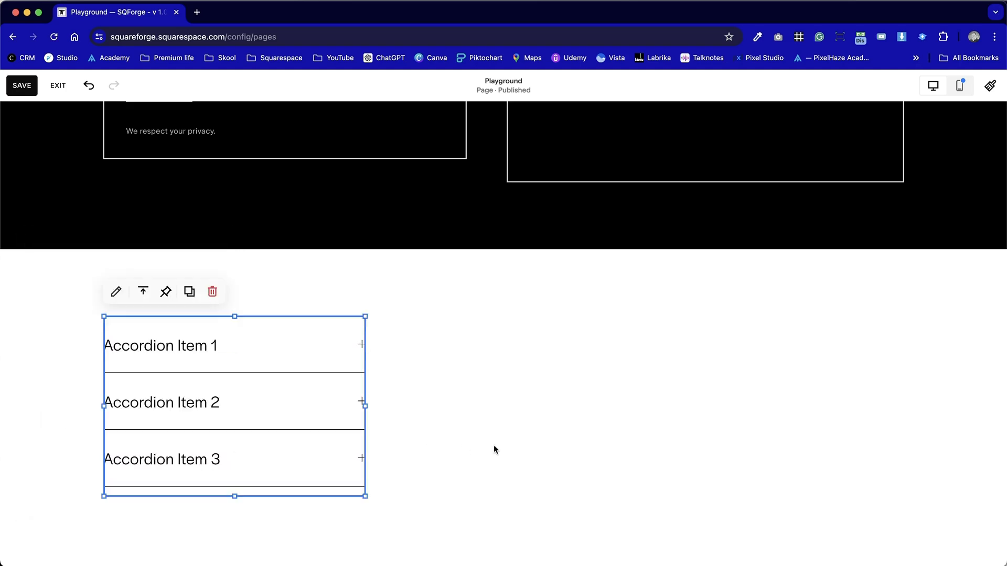
{"action": "left_click_drag", "start_coordinate": [360, 400], "coordinate": [497, 430]}
{"action": "left_click", "coordinate": [298, 367]}
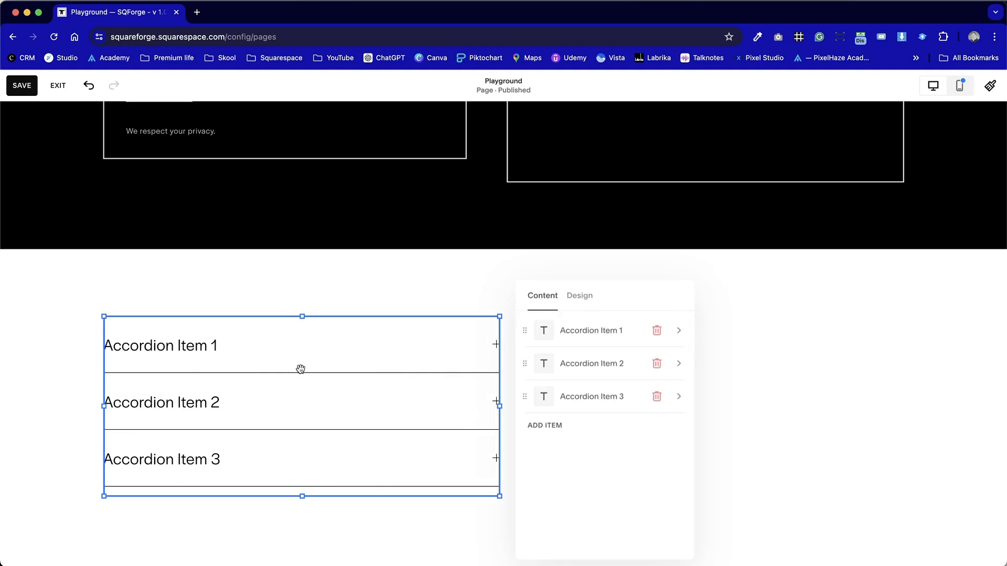
Replace the description of Accordion Item 1 with one full "Lorem ipsum dolor sit amet" placeholder paragraph
{"action": "left_click", "coordinate": [598, 332]}
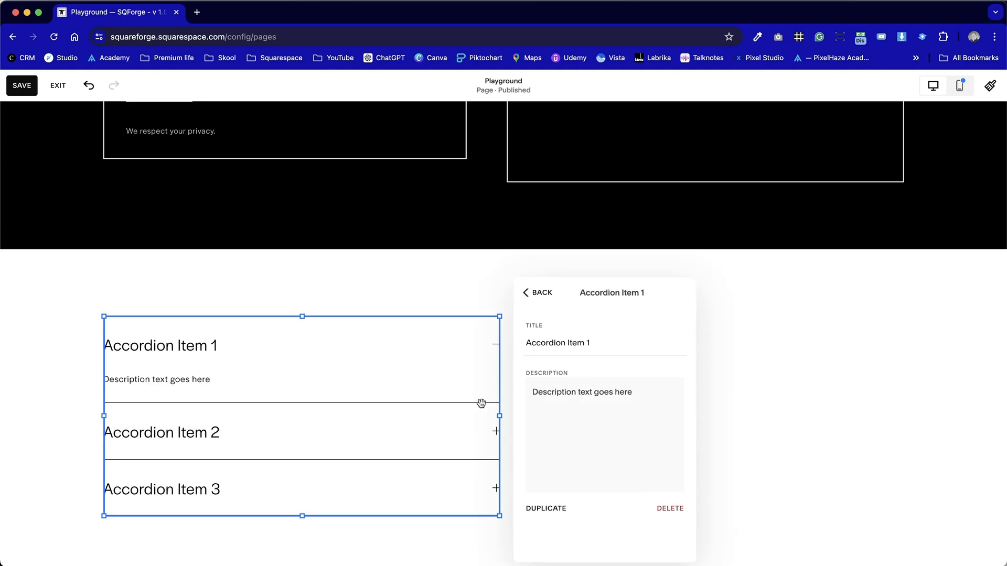
{"action": "left_click", "coordinate": [599, 439]}
{"action": "key", "text": "super+a"}
{"action": "key", "text": "BackSpace"}
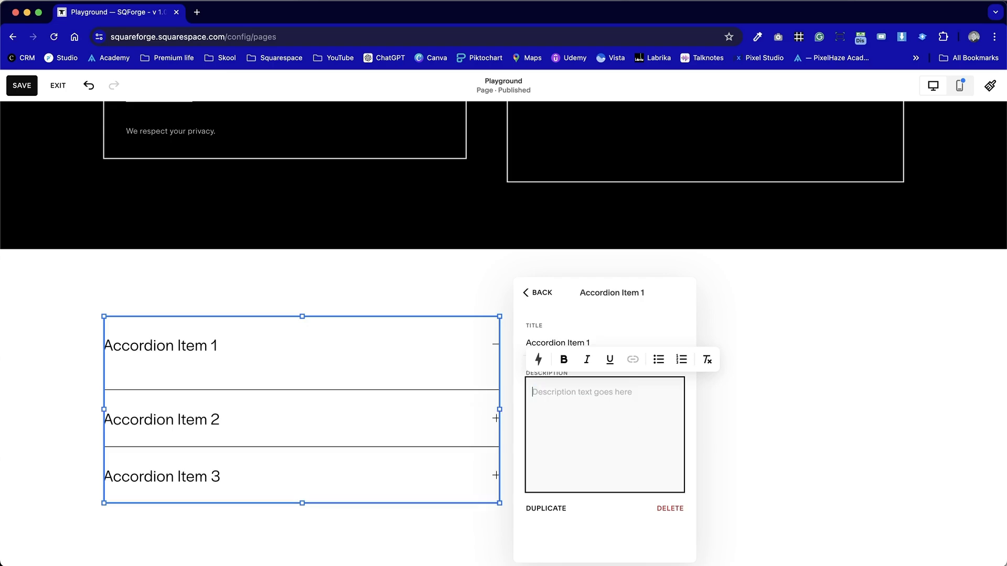
{"action": "type", "text": "Lorem ipsum dolor sit amet, consectetur adipiscing elit, sed do eiusmod tempor incididunt ut labore et dolore magna aliqua. Ut enim ad minim veniam, quis nostrud exercitation ullamco laboris nisi ut aliquip ex ea commodo consequat. Duis aute irure dolor in reprehenderit in voluptate velit esse cillum dolore eu fugiat nulla pariatur. Excepteur sint occaecat cupidatat non proident, sunt in culpa qui officia deserunt mollit anim id est laborum."}
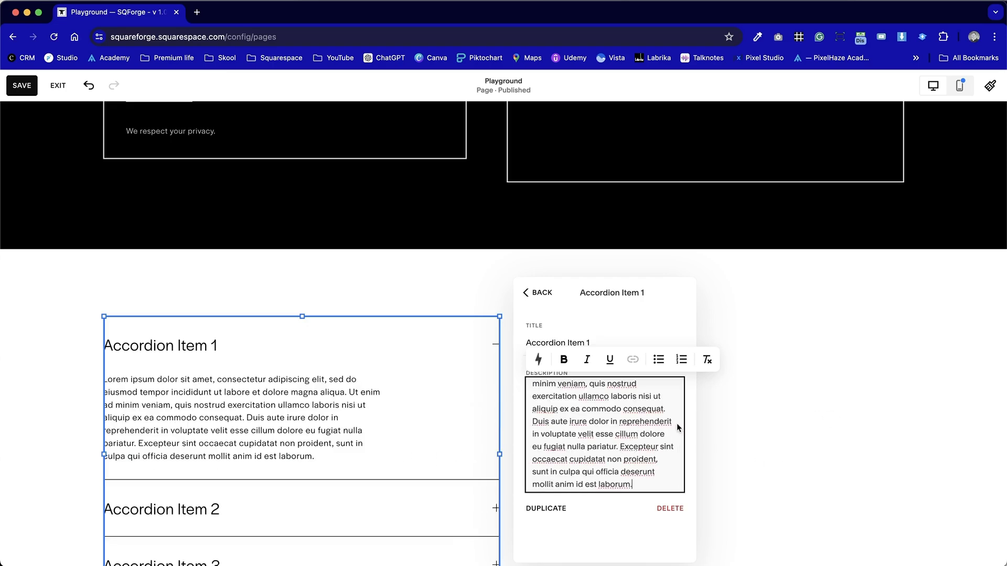
{"action": "left_click", "coordinate": [549, 304]}
Replace the description of Accordion Item 2 with two full "Lorem ipsum dolor sit amet" placeholder paragraphs
{"action": "left_click", "coordinate": [595, 361]}
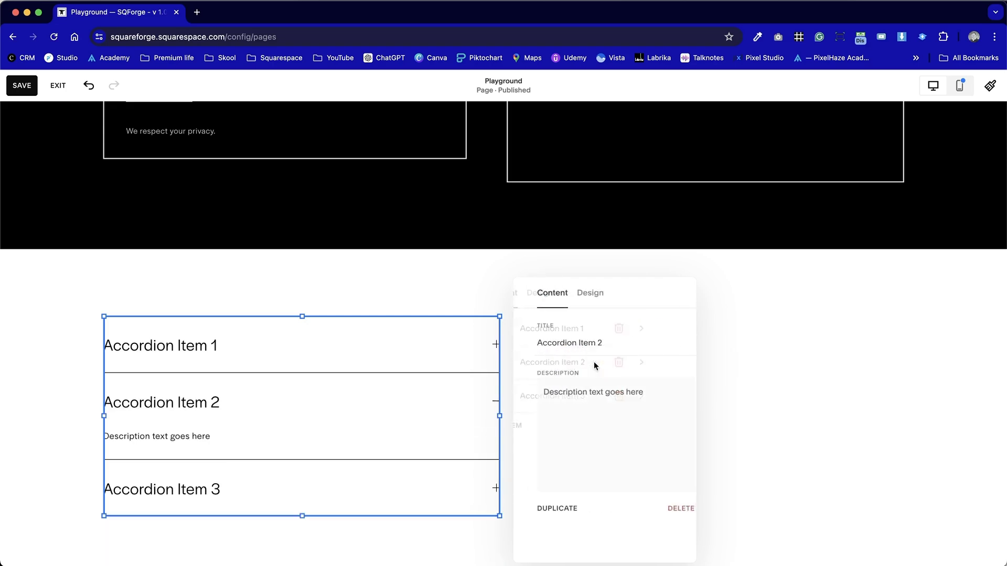
{"action": "left_click", "coordinate": [596, 404]}
{"action": "key", "text": "super+a"}
{"action": "key", "text": "BackSpace"}
{"action": "type", "text": "Lorem ipsum dolor sit amet, consectetur adipiscing elit, sed do eiusmod tempor incididunt ut labore et dolore magna aliqua. Ut enim ad minim veniam, quis nostrud exercitation ullamco laboris nisi ut aliquip ex ea commodo consequat. Duis aute irure dolor in reprehenderit in voluptate velit esse cillum dolore eu fugiat nulla pariatur. Excepteur sint occaecat cupidatat non proident, sunt in culpa qui officia deserunt mollit anim id est laborum."}
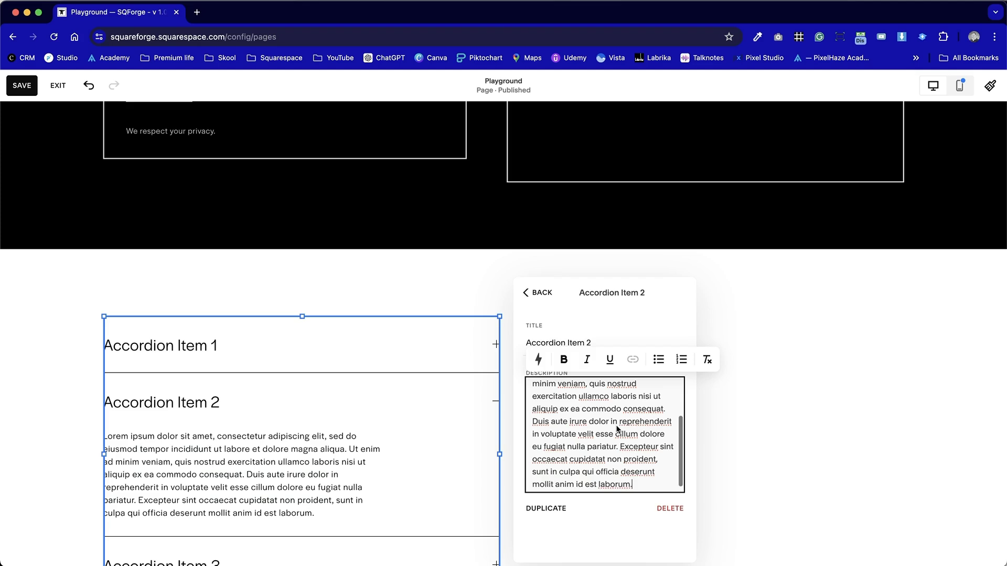
{"action": "key", "text": "Return"}
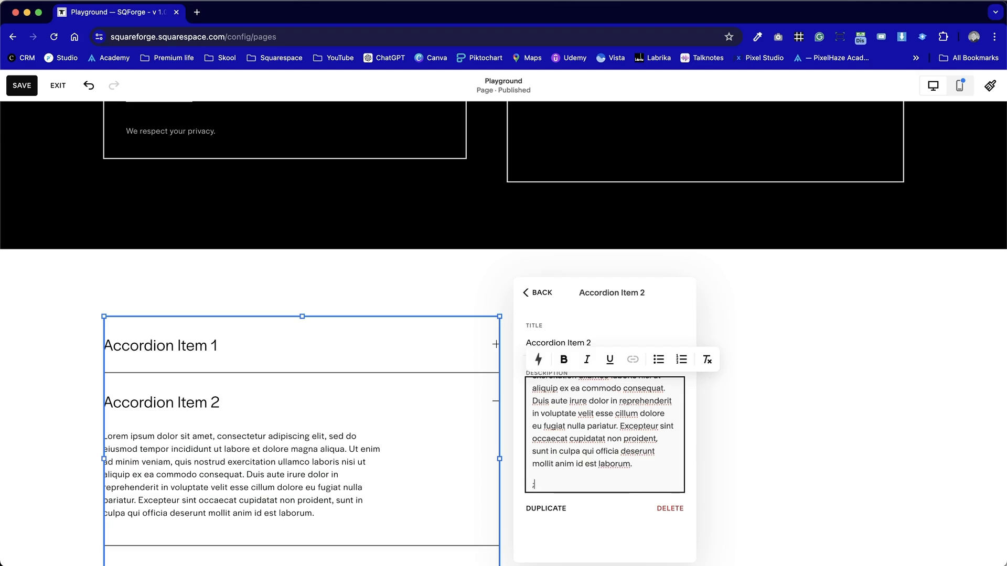
{"action": "type", "text": "Lorem ipsum dolor sit amet, consectetur adipiscing elit, sed do eiusmod tempor incididunt ut labore et dolore magna aliqua. Ut enim ad minim veniam, quis nostrud exercitation ullamco laboris nisi ut aliquip ex ea commodo consequat. Duis aute irure dolor in reprehenderit in voluptate velit esse cillum dolore eu fugiat nulla pariatur. Excepteur sint occaecat cupidatat non proident, sunt in culpa qui officia deserunt mollit anim id est laborum."}
{"action": "scroll", "coordinate": [359, 496], "scroll_direction": "down", "scroll_amount": 3}
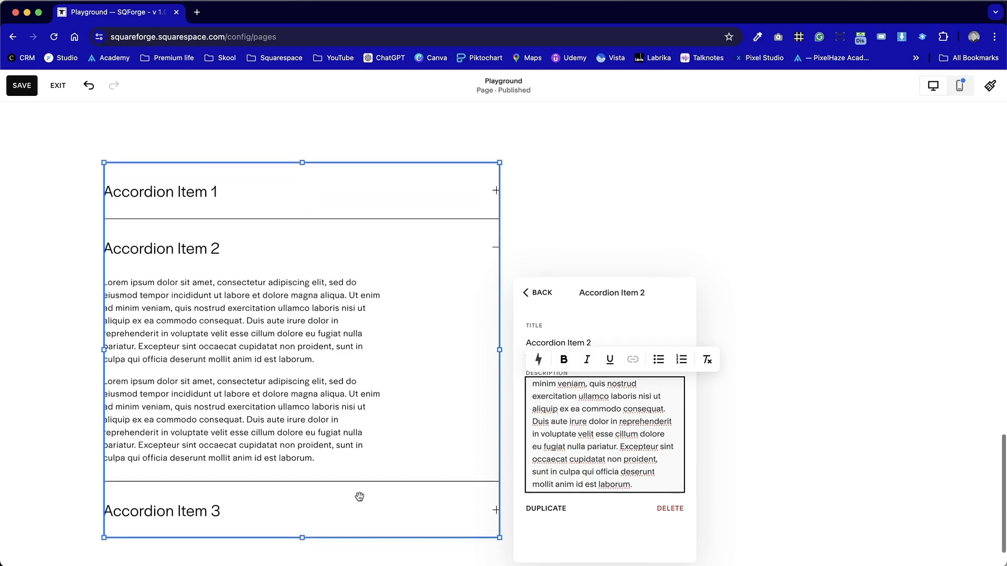
{"action": "left_click", "coordinate": [550, 297]}
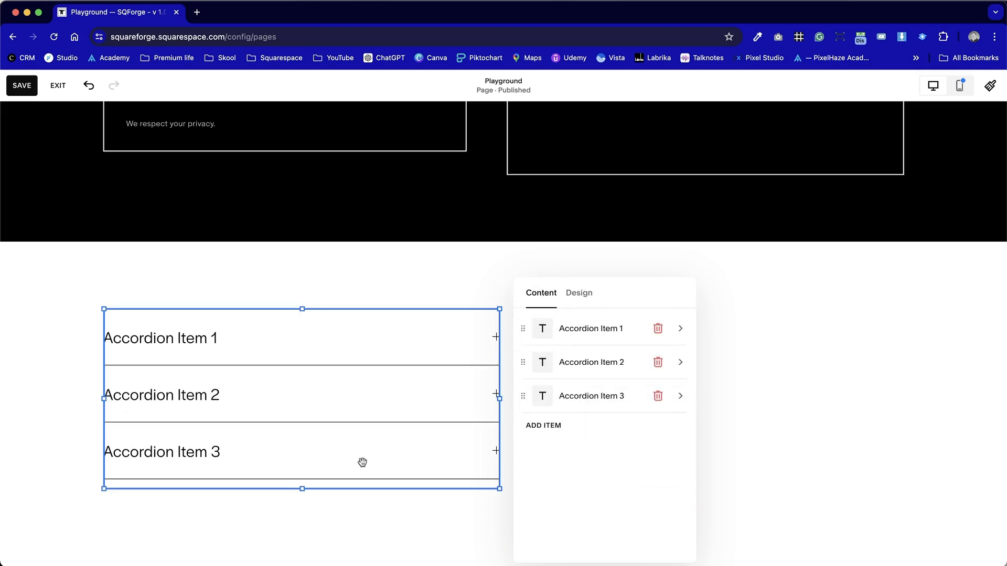
Replace the description of Accordion Item 3 with one full "Lorem ipsum dolor sit amet" placeholder paragraph
{"action": "left_click", "coordinate": [610, 398]}
{"action": "left_click", "coordinate": [618, 404]}
{"action": "key", "text": "super+a"}
{"action": "key", "text": "BackSpace"}
{"action": "type", "text": "Lorem ipsum dolor sit amet, consectetur adipiscing elit, sed do eiusmod tempor incididunt ut labore et dolore magna aliqua. Ut enim ad minim veniam, quis nostrud exercitation ullamco laboris nisi ut aliquip ex ea commodo consequat. Duis aute irure dolor in reprehenderit in voluptate velit esse cillum dolore eu fugiat nulla pariatur. Excepteur sint occaecat cupidatat non proident, sunt in culpa qui officia deserunt mollit anim id est laborum."}
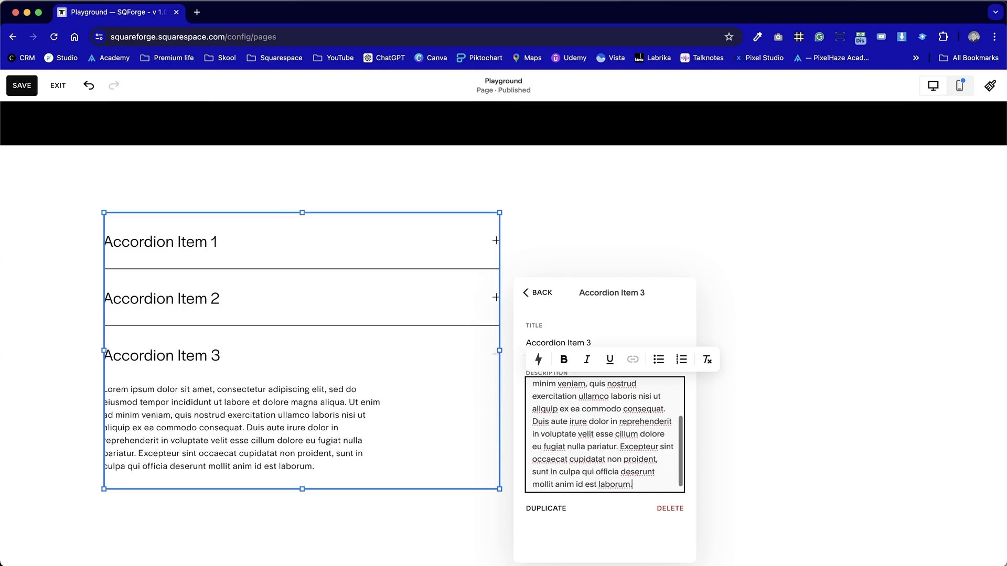
Shorten the Accordion Item 3 description so that it ends with "eu fugiat nulla pariatur." and close the block's settings
{"action": "scroll", "coordinate": [632, 438], "scroll_direction": "down", "scroll_amount": 2}
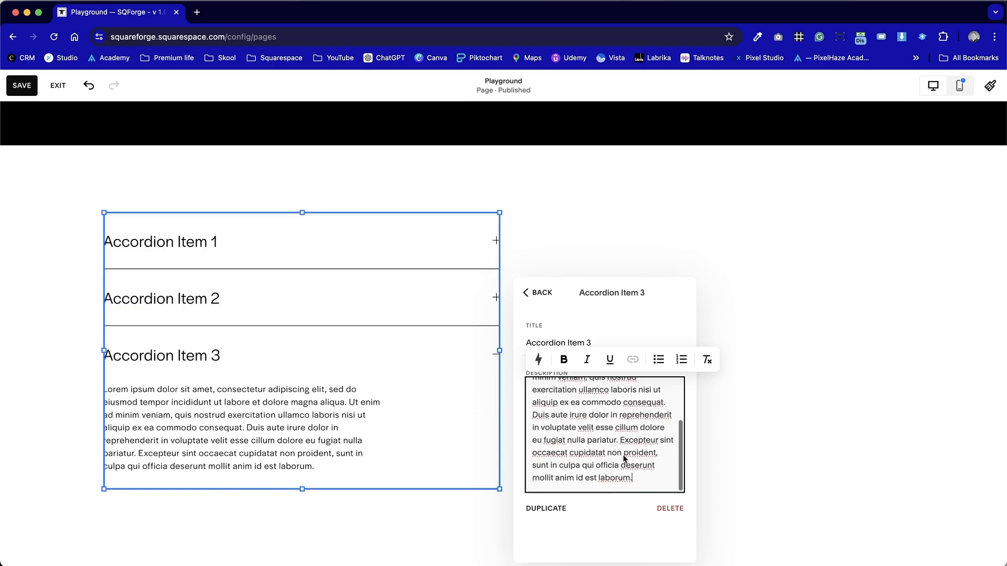
{"action": "left_click_drag", "start_coordinate": [619, 440], "coordinate": [670, 515]}
{"action": "key", "text": "BackSpace"}
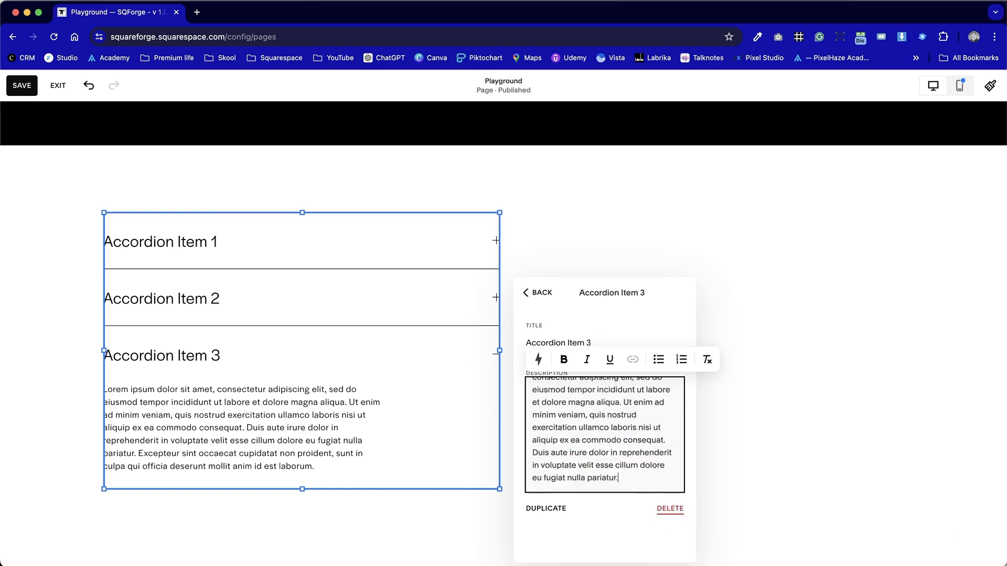
{"action": "scroll", "coordinate": [604, 435], "scroll_direction": "up", "scroll_amount": 2}
{"action": "scroll", "coordinate": [604, 435], "scroll_direction": "down", "scroll_amount": 2}
{"action": "left_click", "coordinate": [811, 359]}
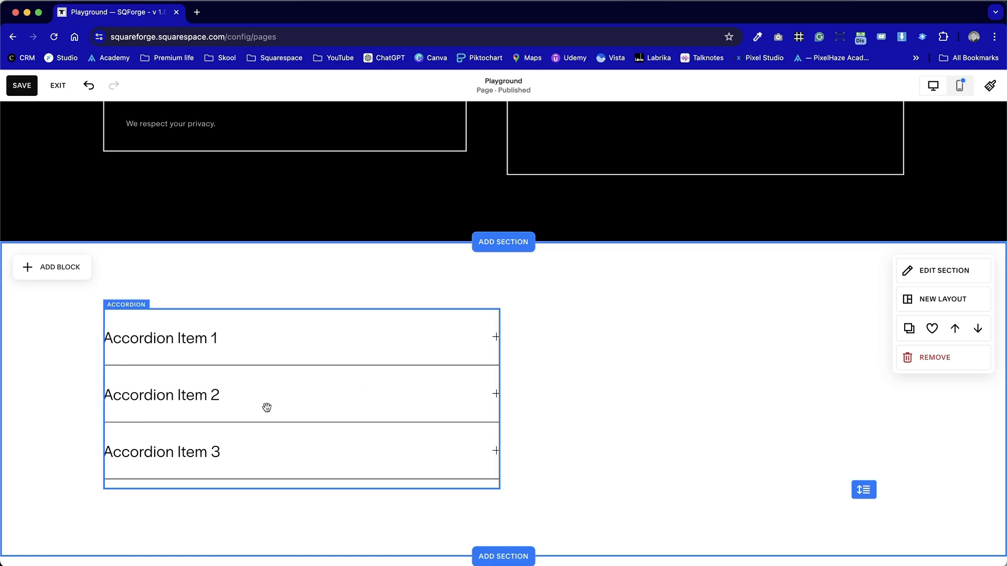
Save the Playground page and exit edit mode
{"action": "left_click", "coordinate": [216, 346]}
{"action": "left_click", "coordinate": [15, 86]}
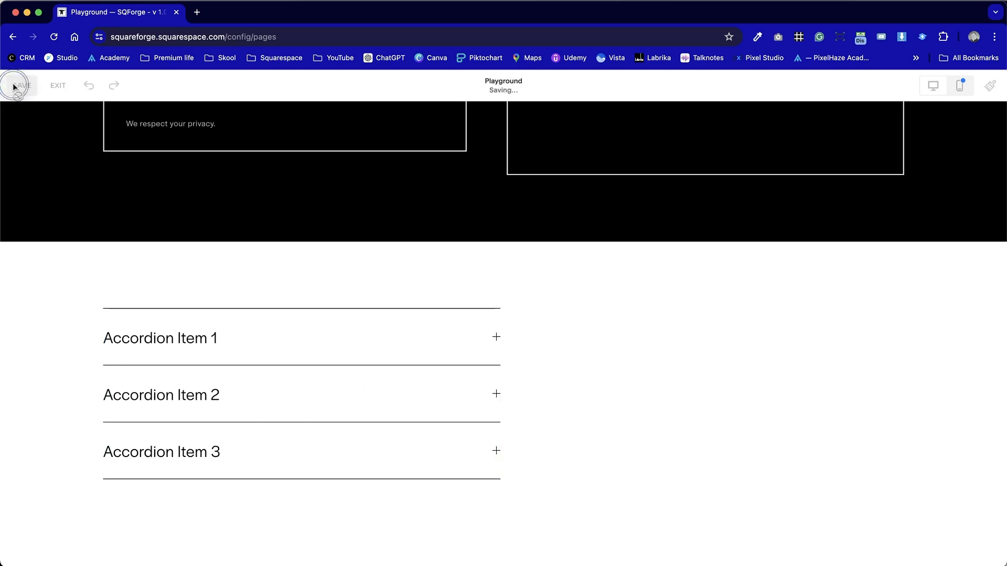
{"action": "left_click", "coordinate": [61, 88]}
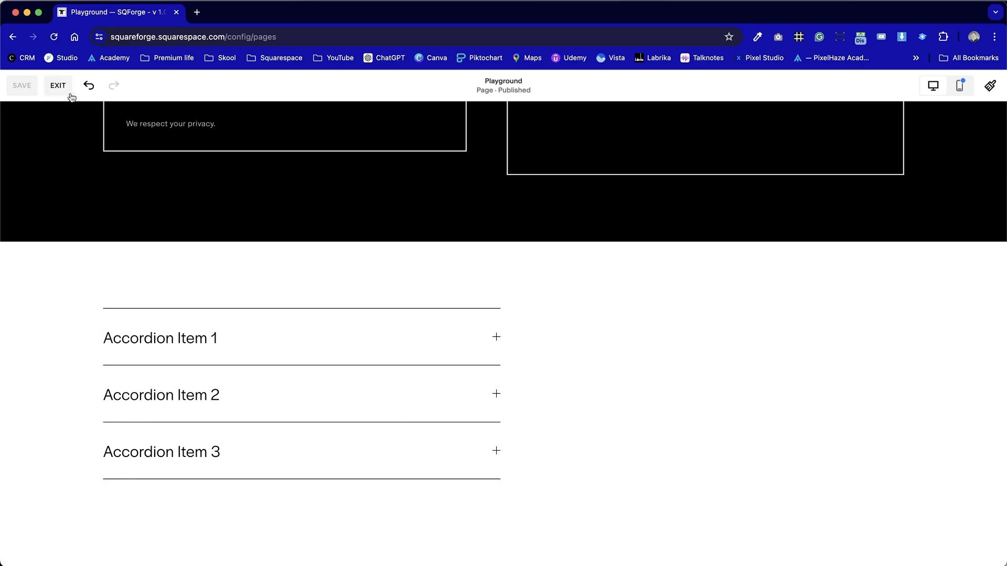
Preview the page full screen and expand Accordion Items 1 and 2 to check how they open and collapse
{"action": "left_click", "coordinate": [980, 96]}
{"action": "scroll", "coordinate": [549, 436], "scroll_direction": "down", "scroll_amount": 15}
{"action": "left_click", "coordinate": [496, 338]}
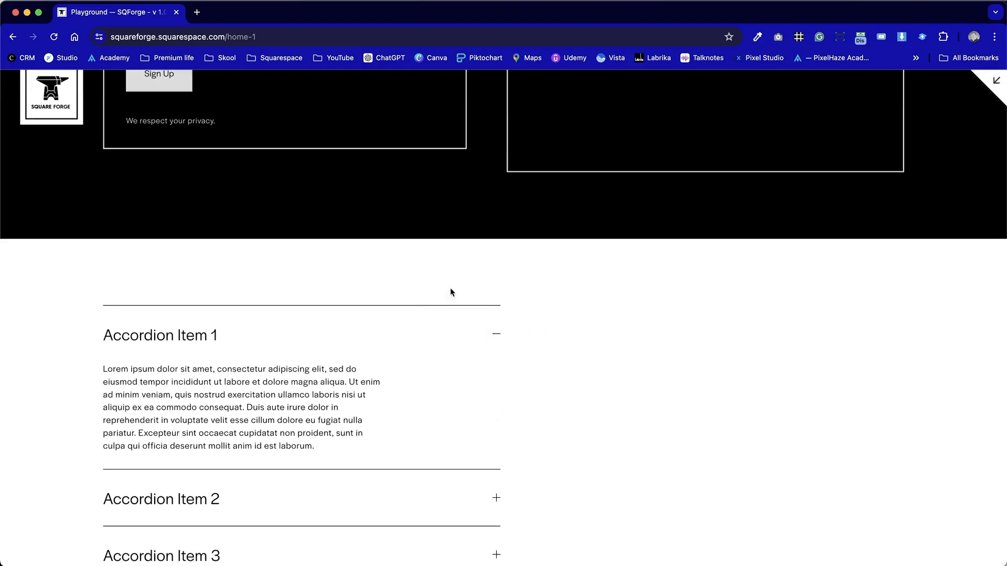
{"action": "scroll", "coordinate": [437, 447], "scroll_direction": "down", "scroll_amount": 2}
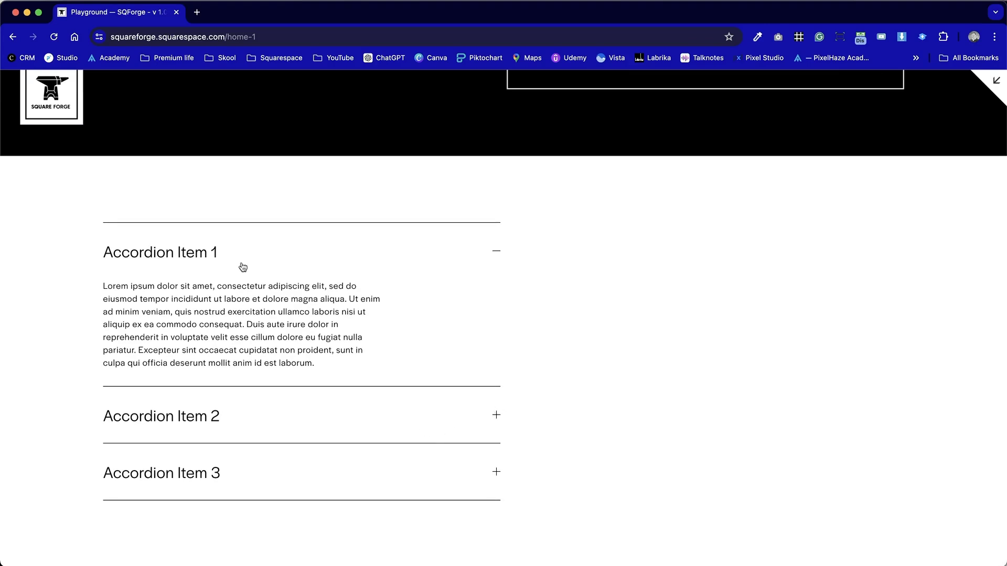
{"action": "left_click", "coordinate": [472, 418]}
{"action": "scroll", "coordinate": [472, 418], "scroll_direction": "down", "scroll_amount": 2}
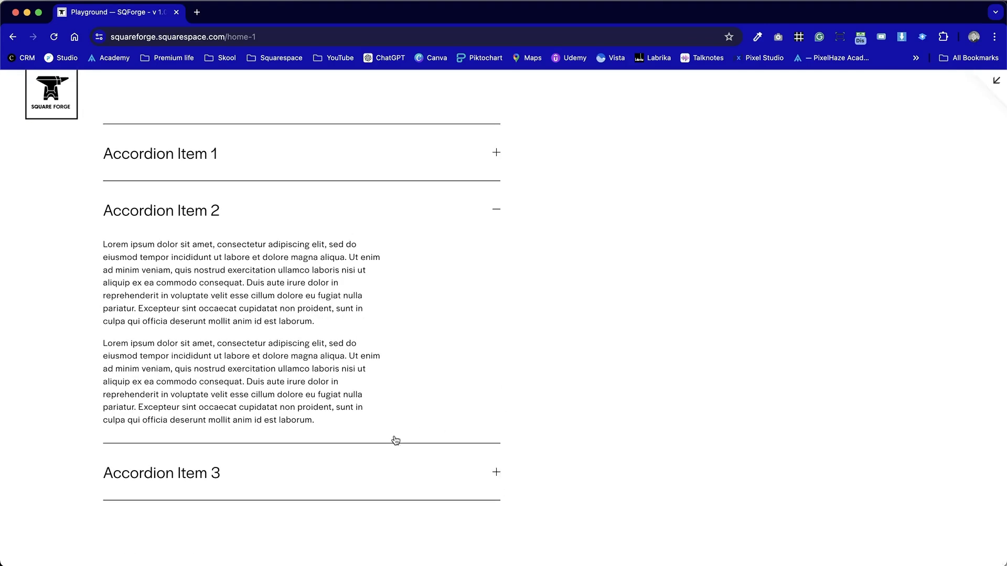
{"action": "scroll", "coordinate": [478, 169], "scroll_direction": "up", "scroll_amount": 2}
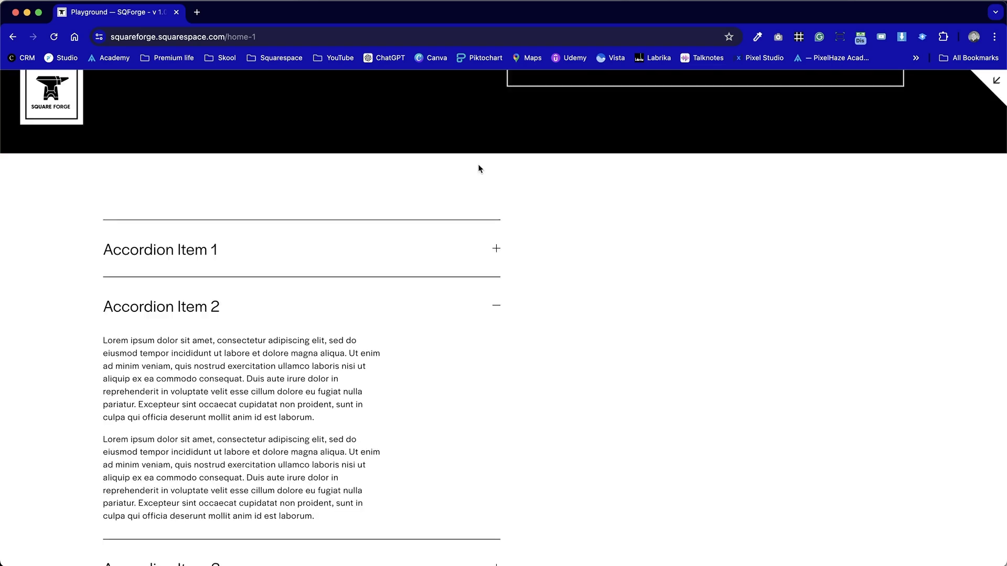
{"action": "left_click", "coordinate": [496, 305]}
{"action": "scroll", "coordinate": [495, 301], "scroll_direction": "up", "scroll_amount": 2}
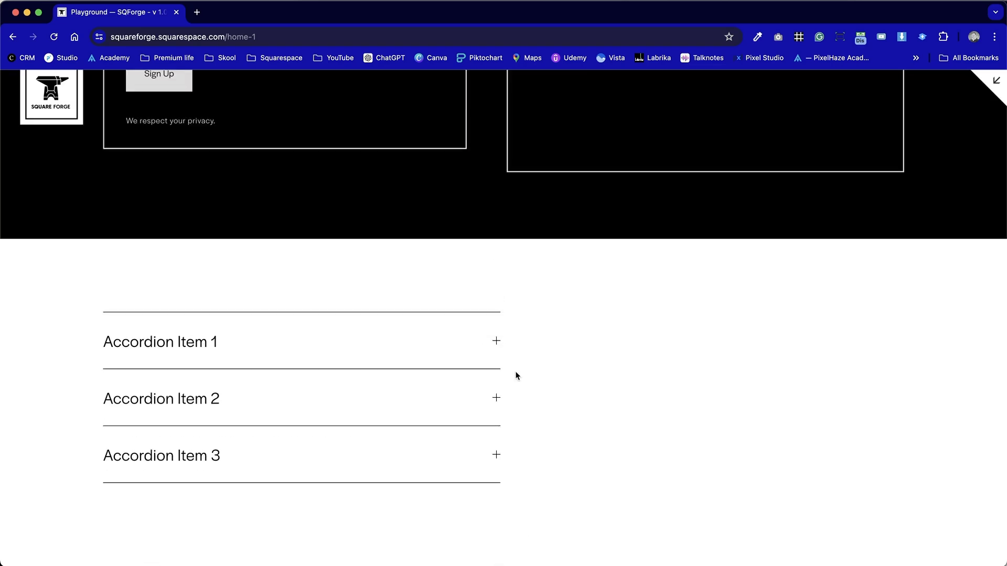
{"action": "scroll", "coordinate": [518, 472], "scroll_direction": "up", "scroll_amount": 2}
{"action": "scroll", "coordinate": [518, 471], "scroll_direction": "down", "scroll_amount": 2}
{"action": "left_click", "coordinate": [975, 84]}
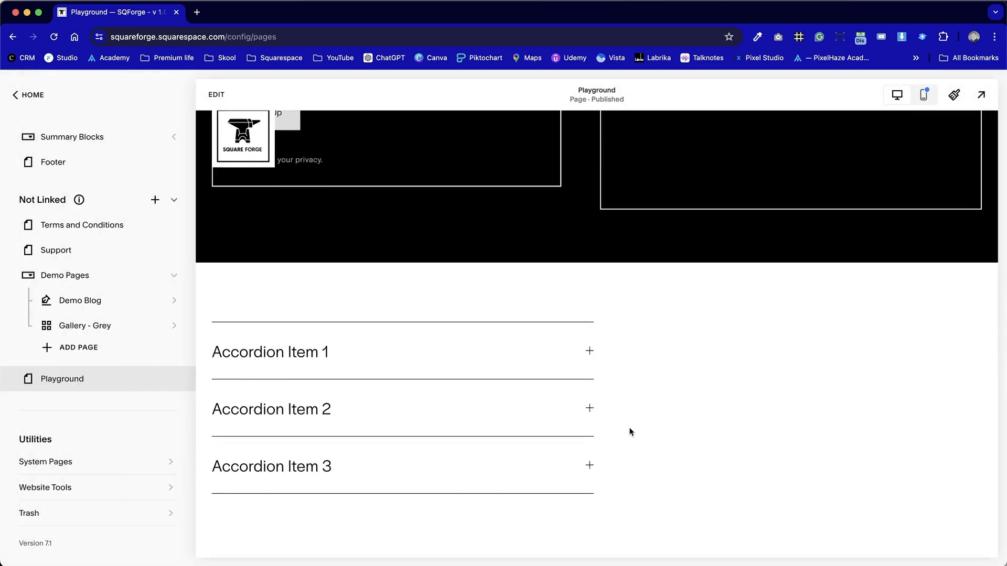
Move the accordion section one place up, above the Job Board section, and save the page
{"action": "left_click", "coordinate": [216, 94]}
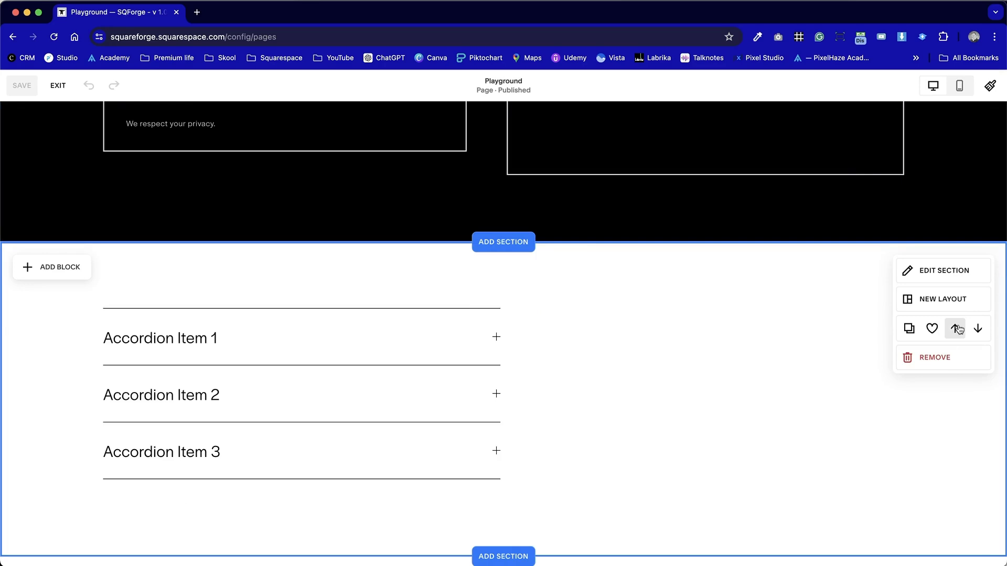
{"action": "left_click", "coordinate": [956, 329]}
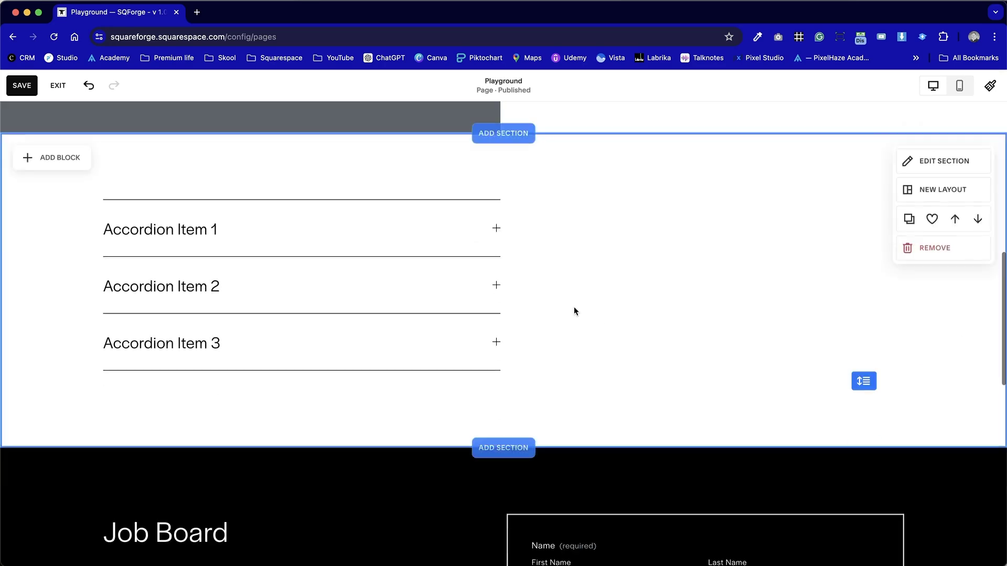
{"action": "scroll", "coordinate": [574, 308], "scroll_direction": "up", "scroll_amount": 5}
{"action": "scroll", "coordinate": [574, 307], "scroll_direction": "down", "scroll_amount": 10}
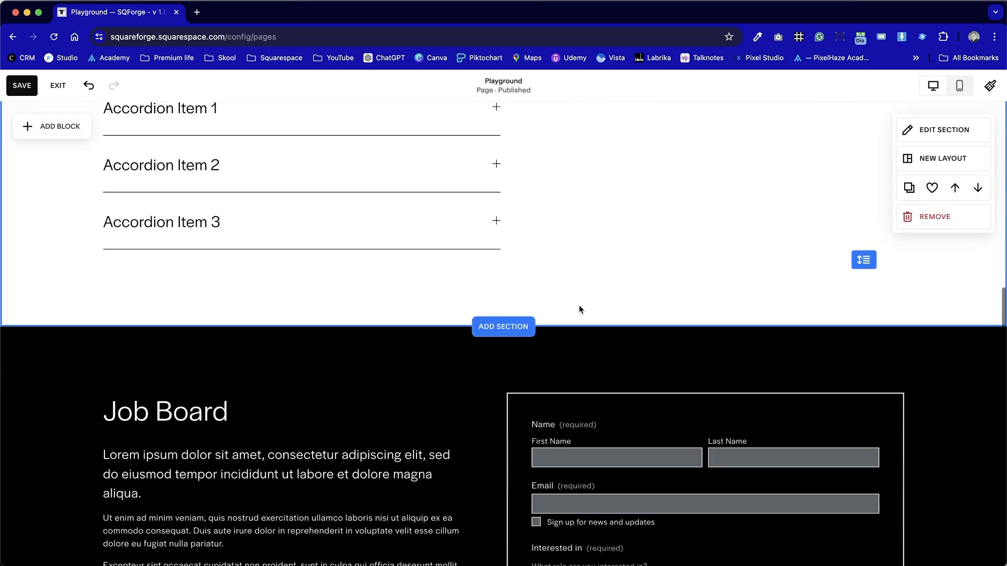
{"action": "scroll", "coordinate": [537, 321], "scroll_direction": "up", "scroll_amount": 5}
{"action": "scroll", "coordinate": [533, 322], "scroll_direction": "down", "scroll_amount": 2}
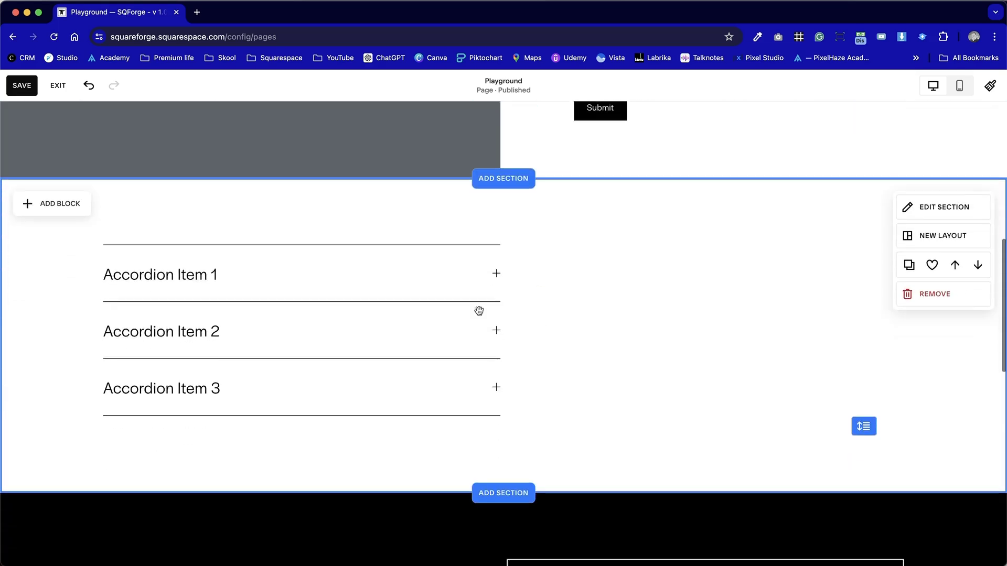
{"action": "left_click", "coordinate": [22, 86]}
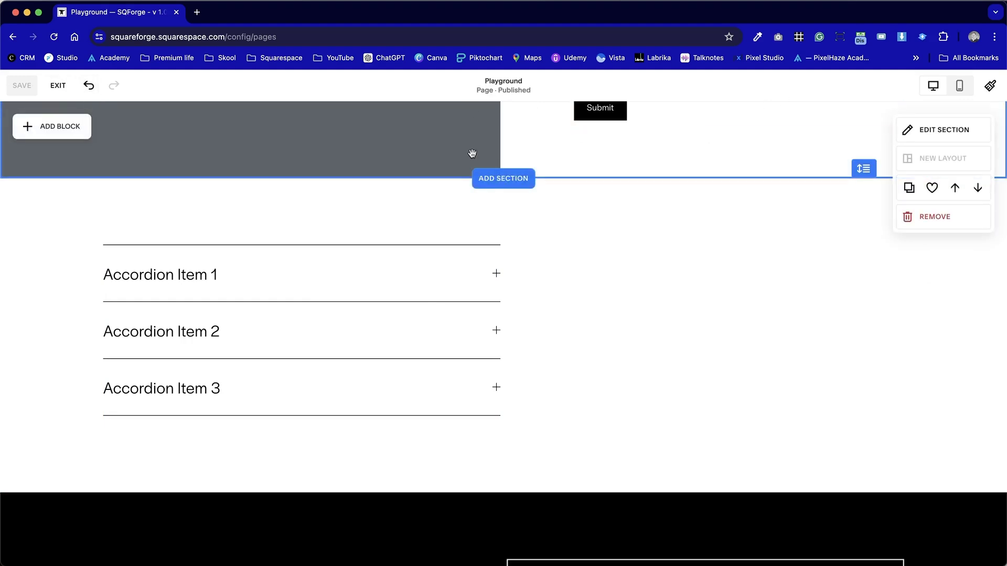
{"action": "left_click", "coordinate": [58, 88]}
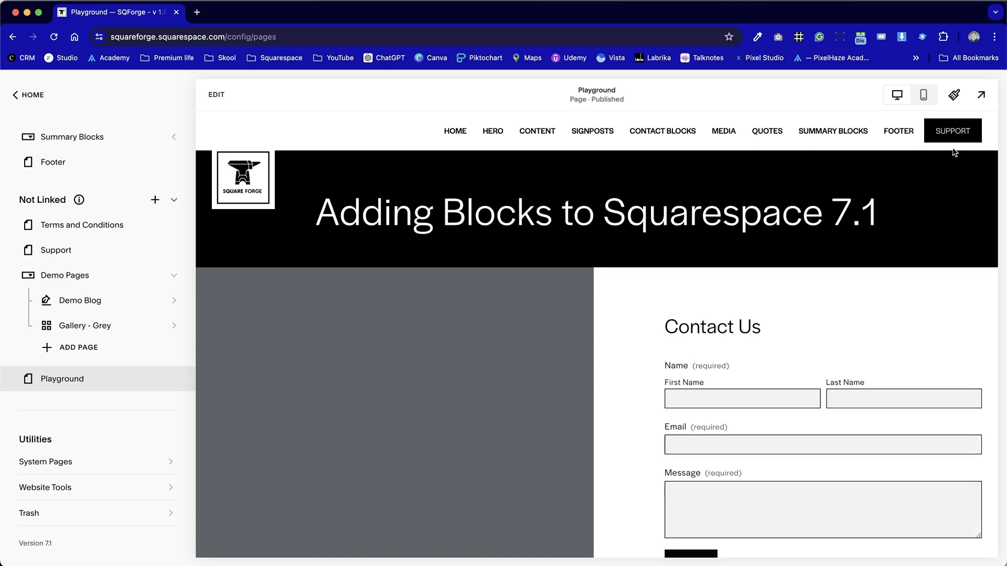
Preview the page full screen again and expand each of the three accordion items in the section's new position
{"action": "left_click", "coordinate": [981, 97]}
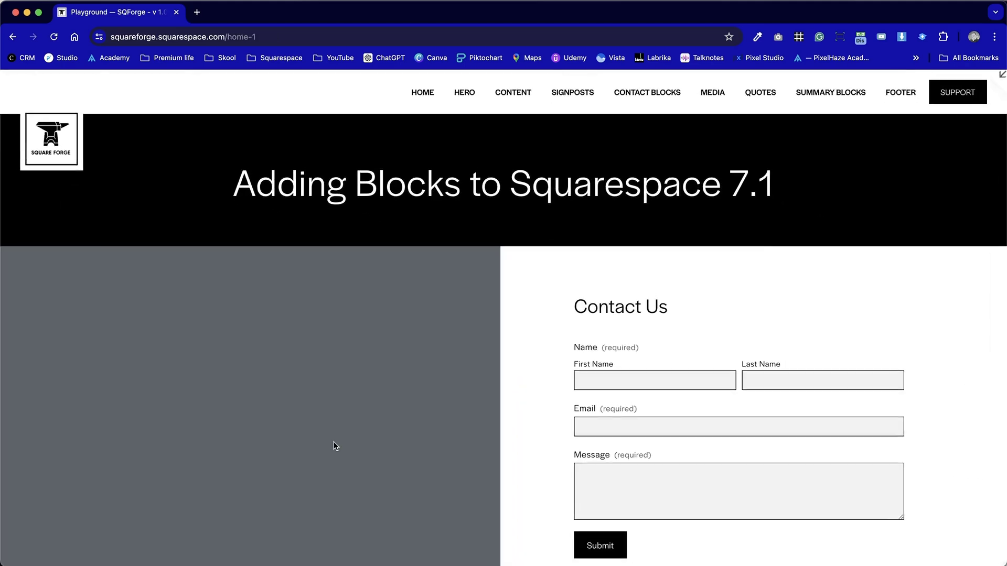
{"action": "scroll", "coordinate": [333, 444], "scroll_direction": "down", "scroll_amount": 10}
{"action": "scroll", "coordinate": [334, 445], "scroll_direction": "up", "scroll_amount": 2}
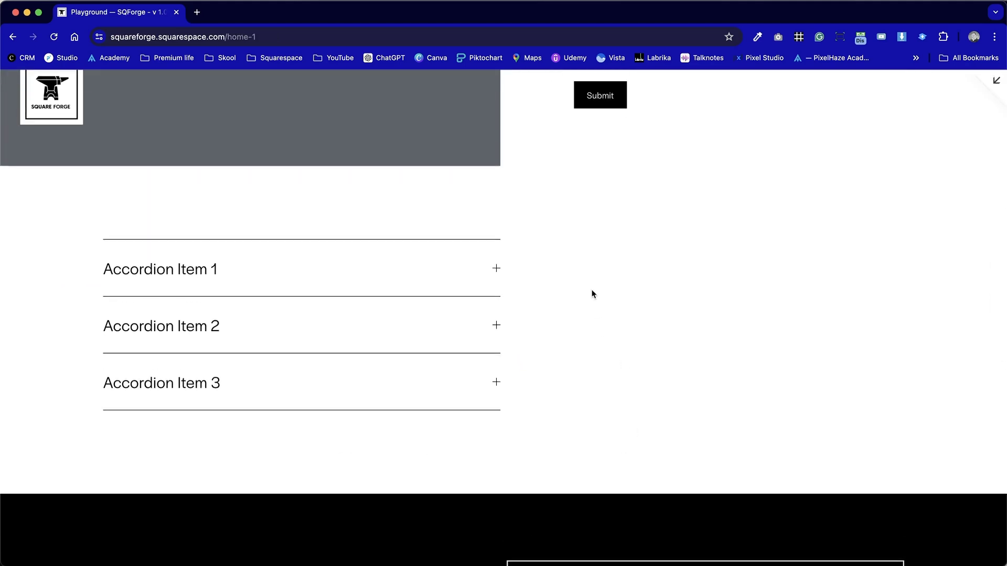
{"action": "left_click", "coordinate": [371, 267]}
{"action": "left_click", "coordinate": [338, 424]}
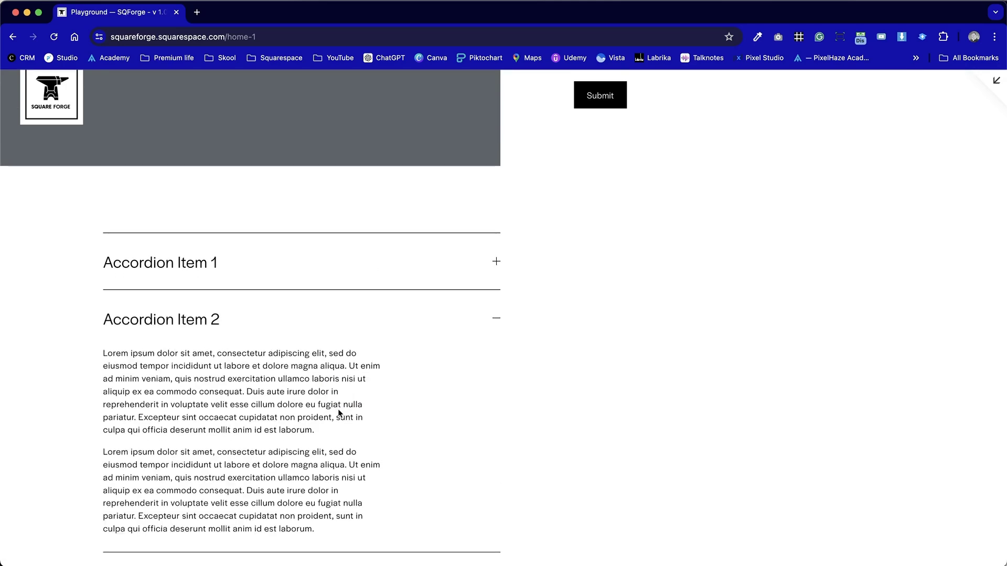
{"action": "scroll", "coordinate": [334, 458], "scroll_direction": "down", "scroll_amount": 3}
{"action": "left_click", "coordinate": [343, 457]}
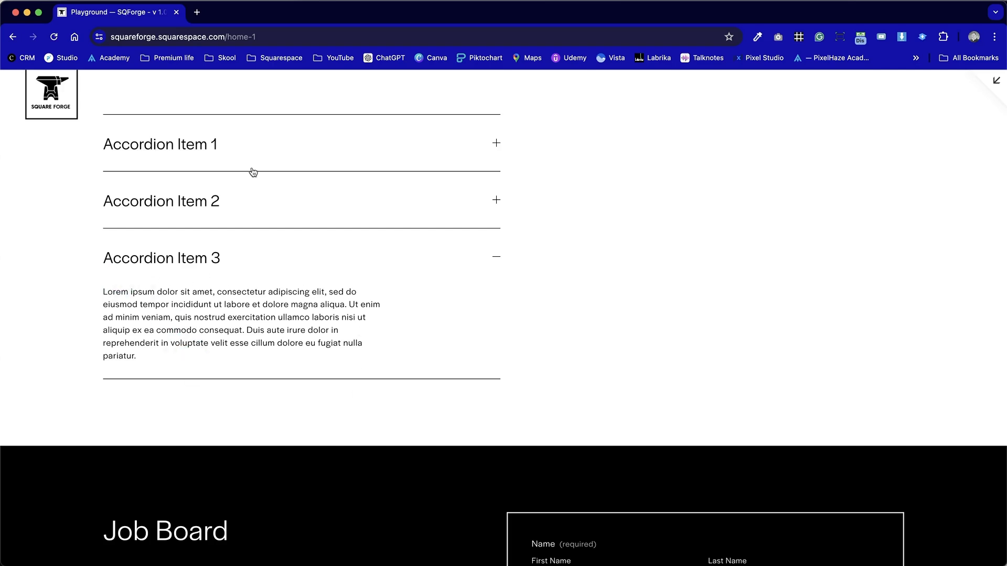
{"action": "left_click", "coordinate": [261, 183]}
{"action": "left_click", "coordinate": [239, 138]}
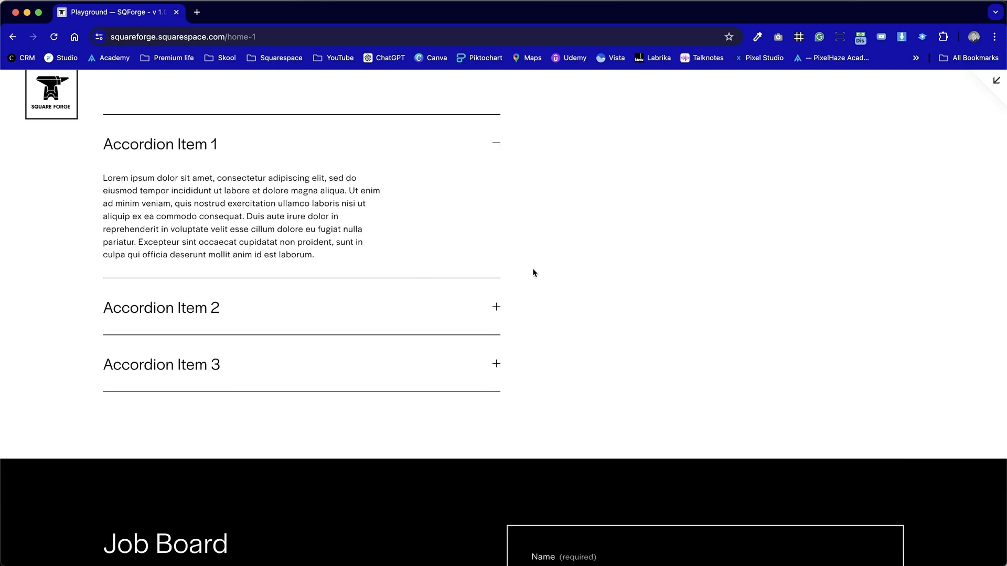
{"action": "scroll", "coordinate": [719, 270], "scroll_direction": "up", "scroll_amount": 2}
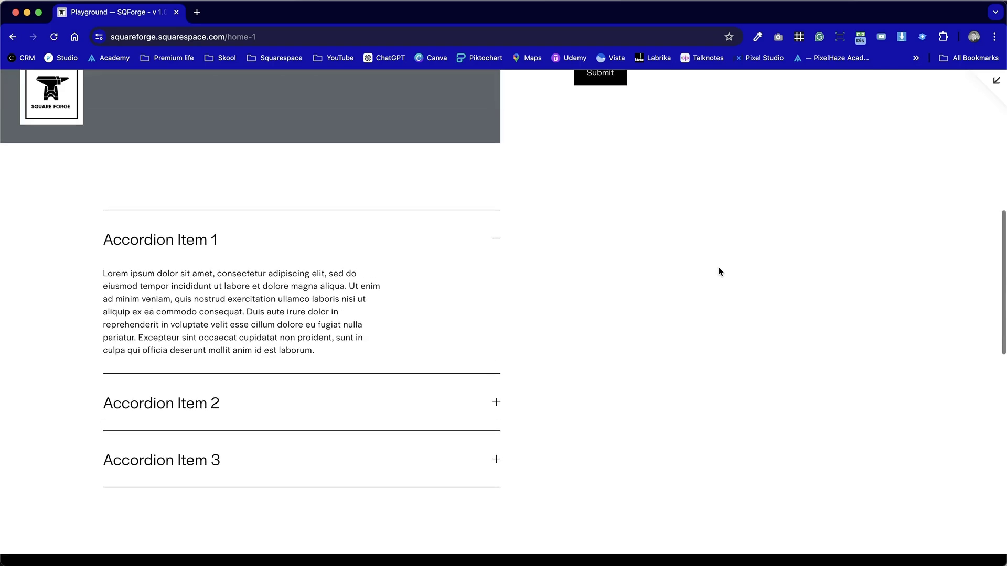
{"action": "right_click", "coordinate": [719, 269]}
{"action": "left_click", "coordinate": [923, 134]}
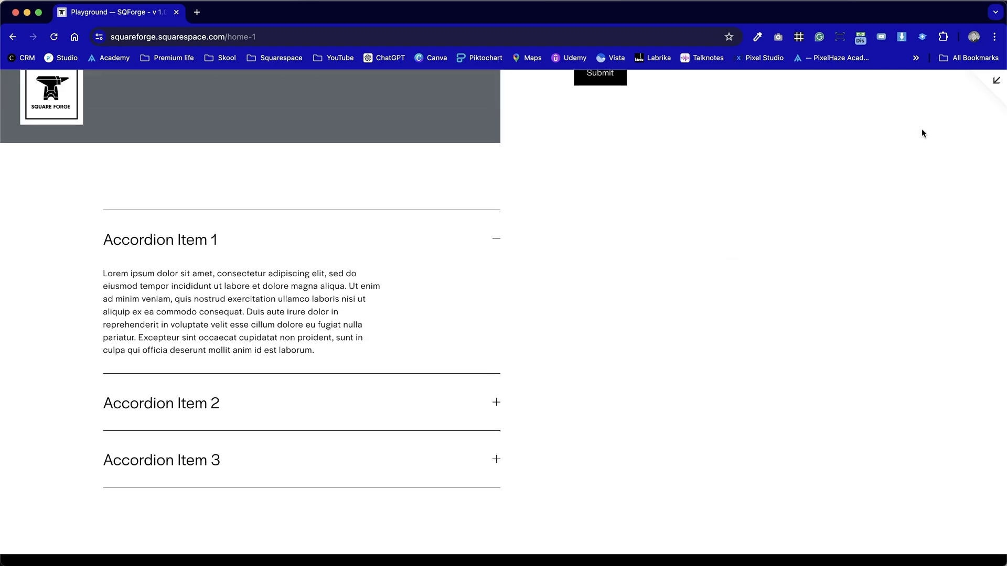
Leave the preview, edit the page, duplicate the accordion block, place the copy beside the original on the same row, and save
{"action": "left_click", "coordinate": [996, 80]}
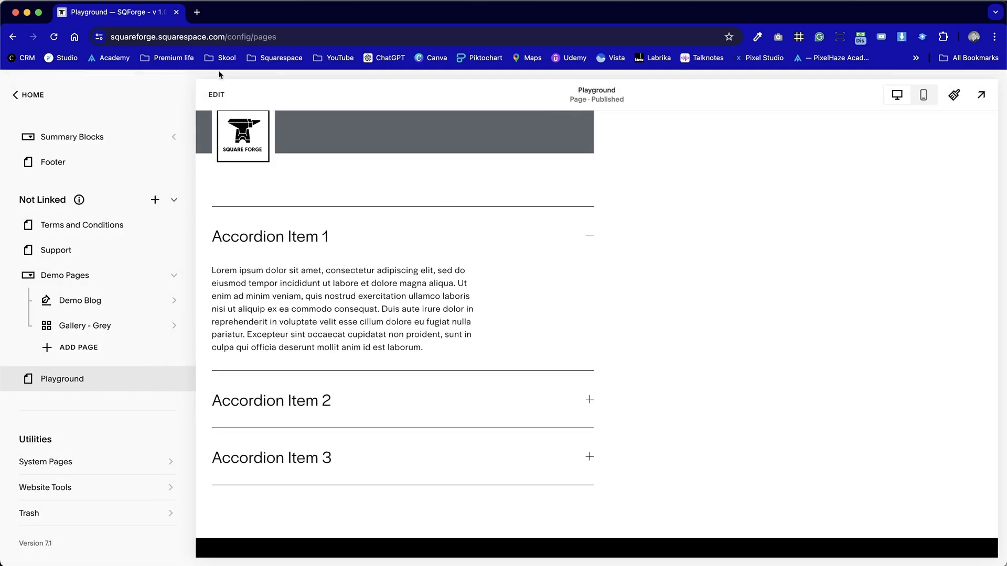
{"action": "left_click", "coordinate": [216, 94]}
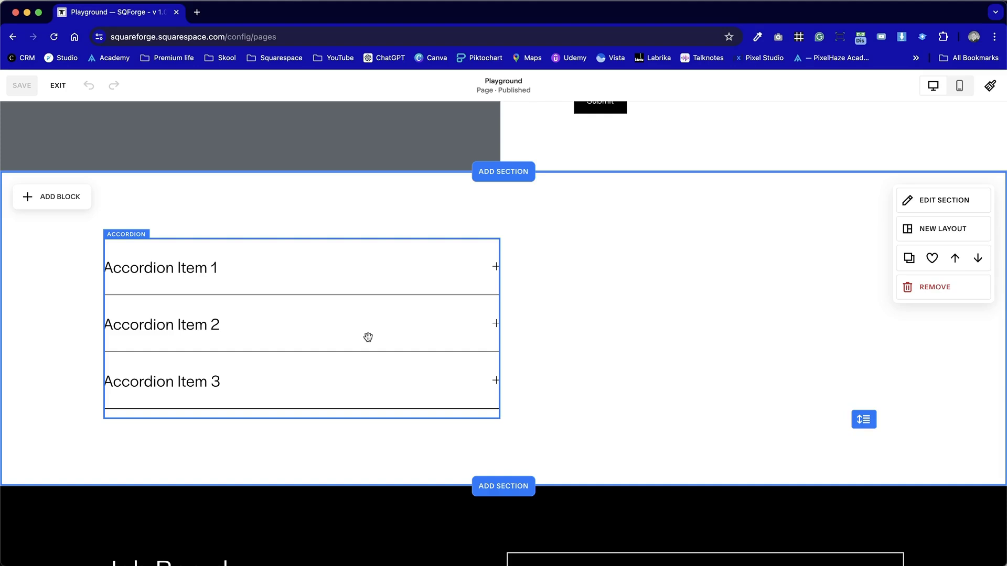
{"action": "left_click", "coordinate": [368, 338]}
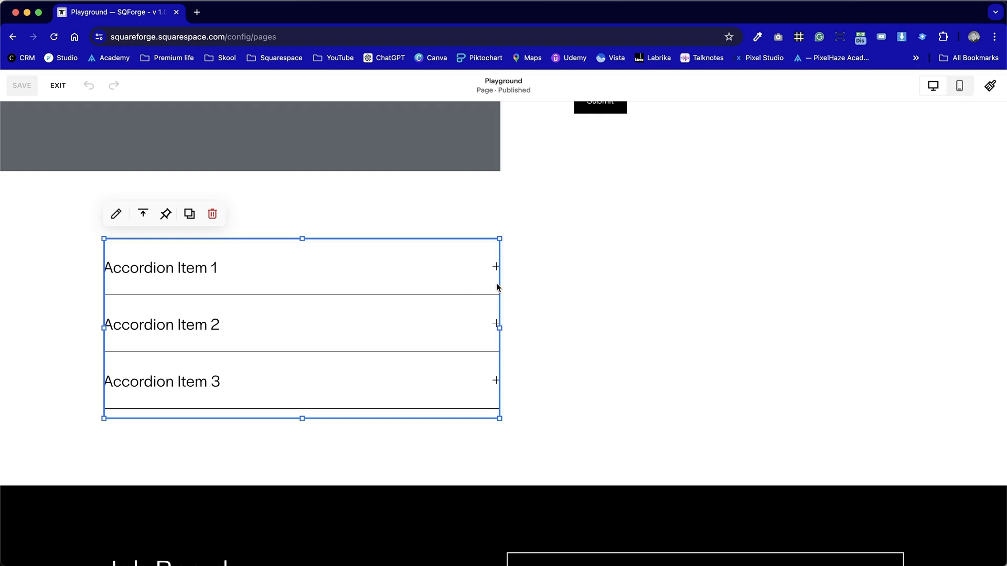
{"action": "key", "text": "super+d"}
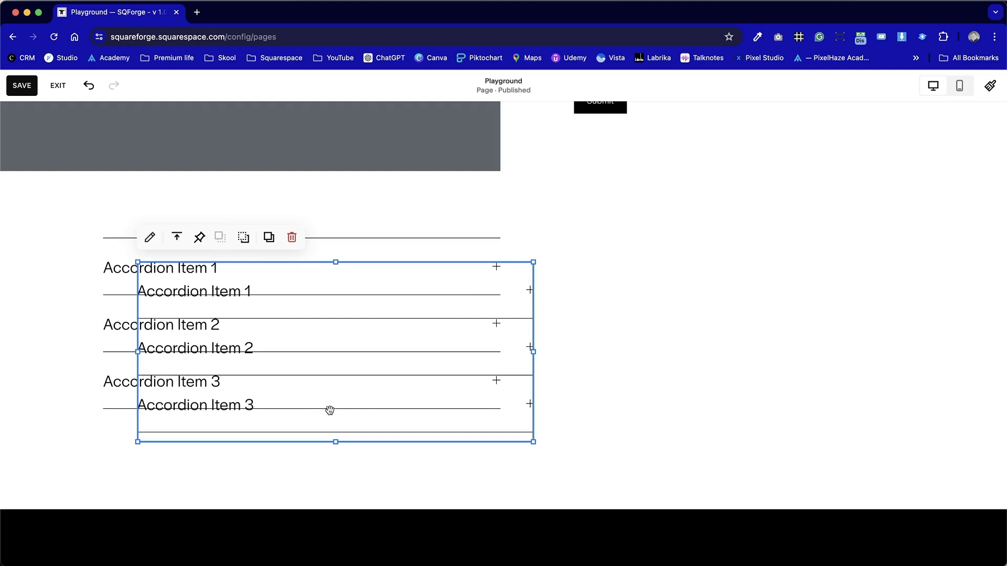
{"action": "left_click_drag", "start_coordinate": [181, 344], "coordinate": [577, 301]}
{"action": "left_click", "coordinate": [548, 476]}
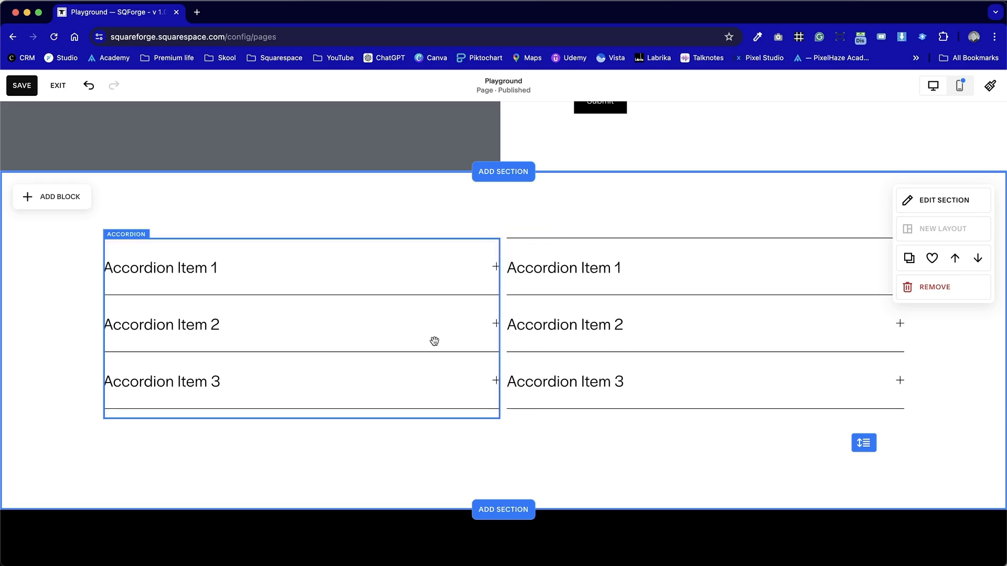
{"action": "left_click", "coordinate": [27, 88]}
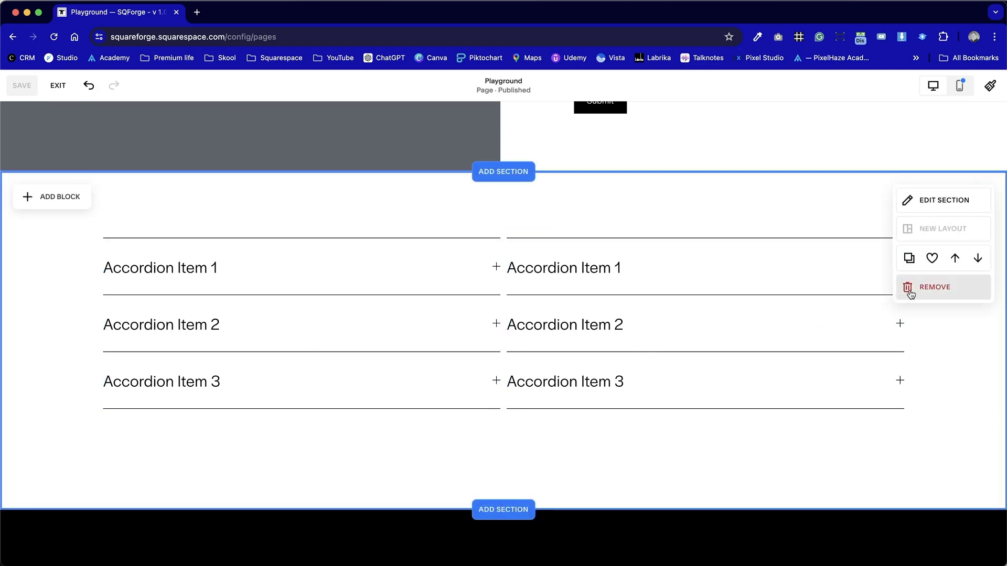
Open the content settings of the original accordion and move the settings window up over the block
{"action": "scroll", "coordinate": [630, 205], "scroll_direction": "up", "scroll_amount": 2}
{"action": "scroll", "coordinate": [631, 205], "scroll_direction": "up", "scroll_amount": 5}
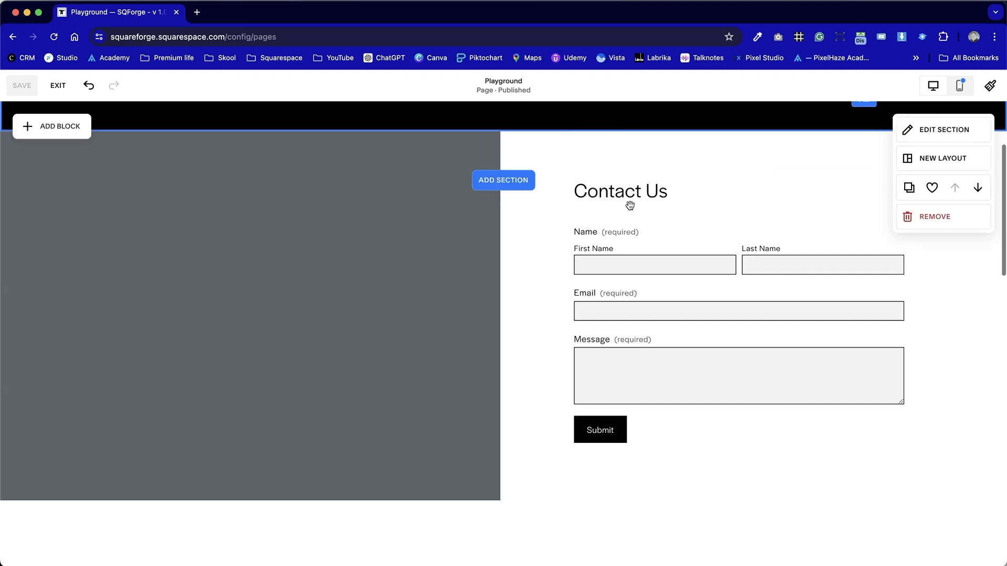
{"action": "scroll", "coordinate": [631, 204], "scroll_direction": "down", "scroll_amount": 8}
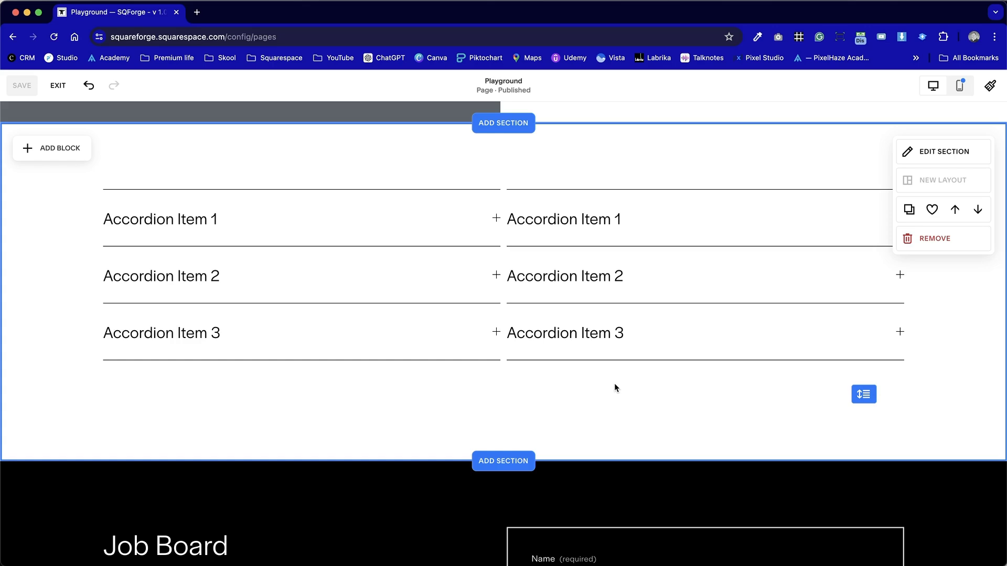
{"action": "left_click", "coordinate": [345, 238]}
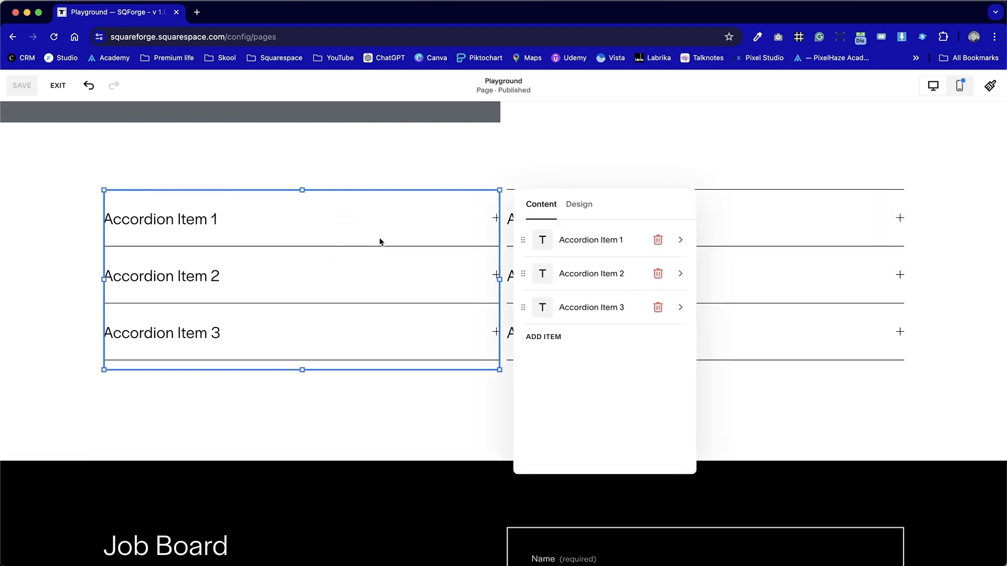
{"action": "left_click_drag", "start_coordinate": [643, 204], "coordinate": [456, 158]}
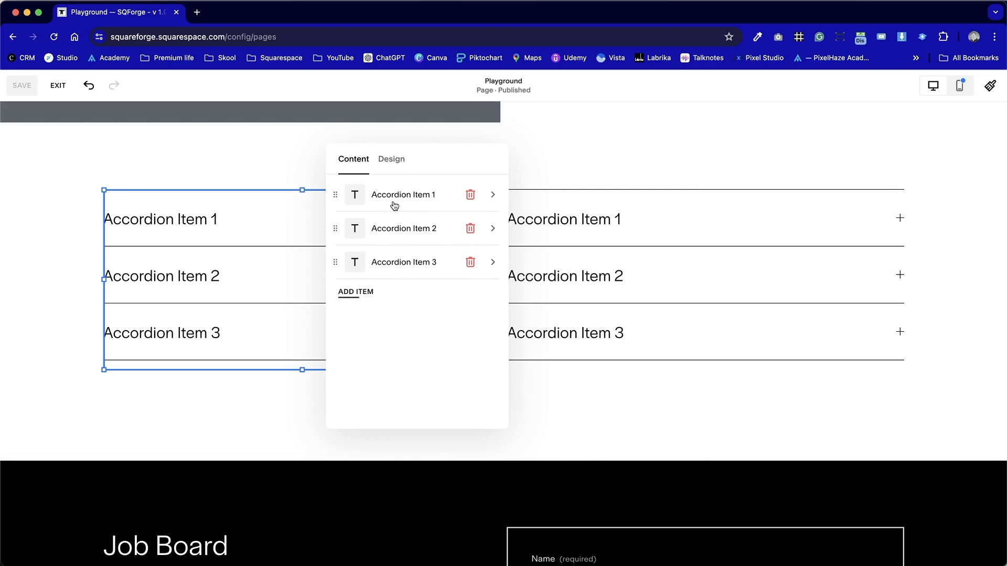
{"action": "mouse_move", "coordinate": [334, 227]}
{"action": "left_mouse_down"}
{"action": "mouse_move", "coordinate": [338, 184]}
{"action": "mouse_move", "coordinate": [334, 230]}
{"action": "left_mouse_up"}
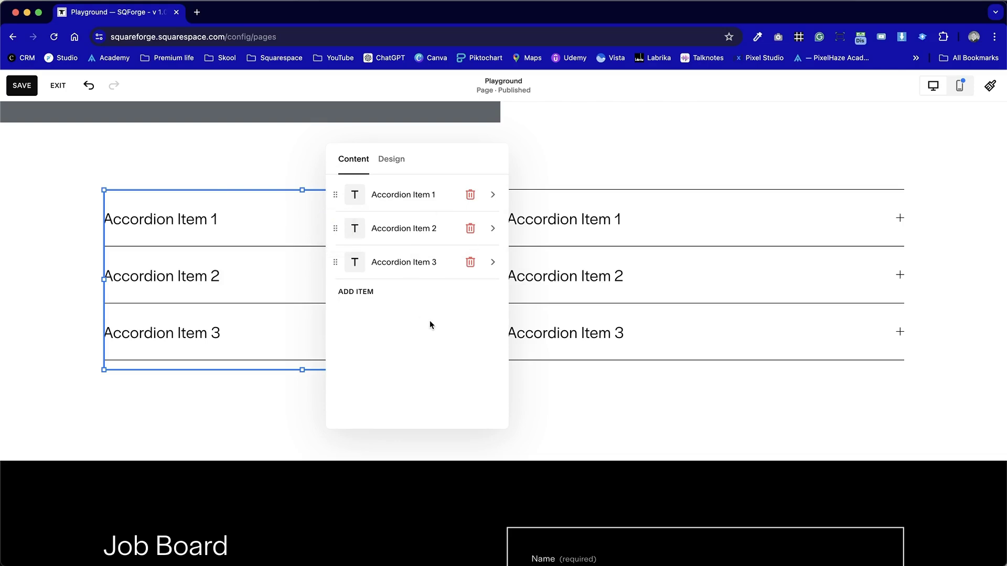
Add a new item to the original accordion and check its title and description fields
{"action": "left_click", "coordinate": [355, 290]}
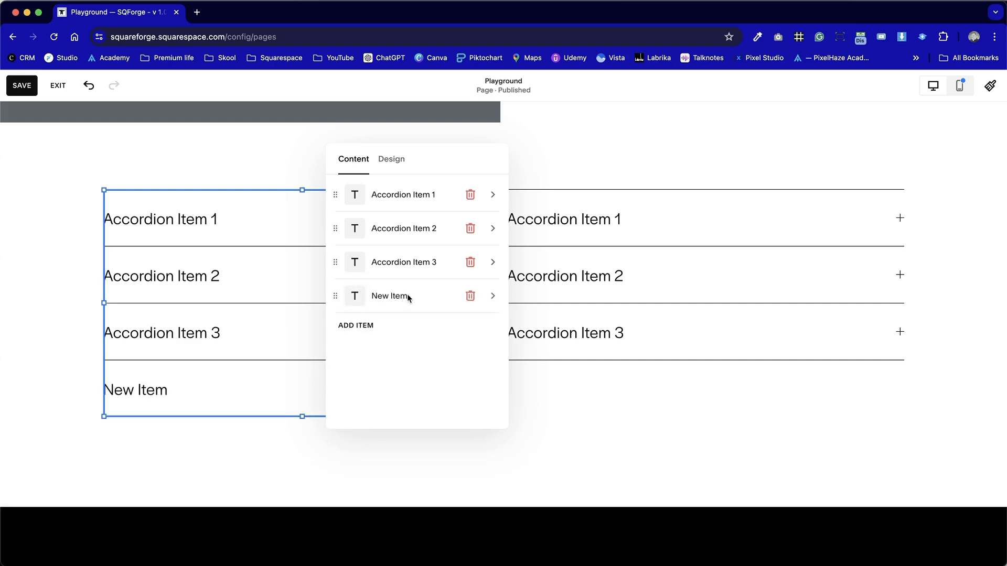
{"action": "left_click", "coordinate": [392, 296]}
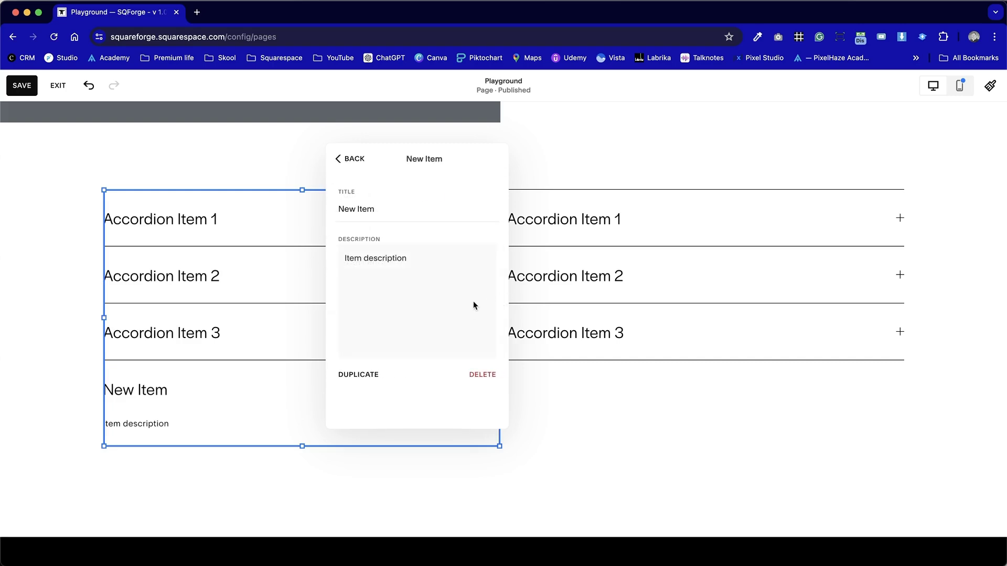
{"action": "left_click_drag", "start_coordinate": [411, 204], "coordinate": [292, 204]}
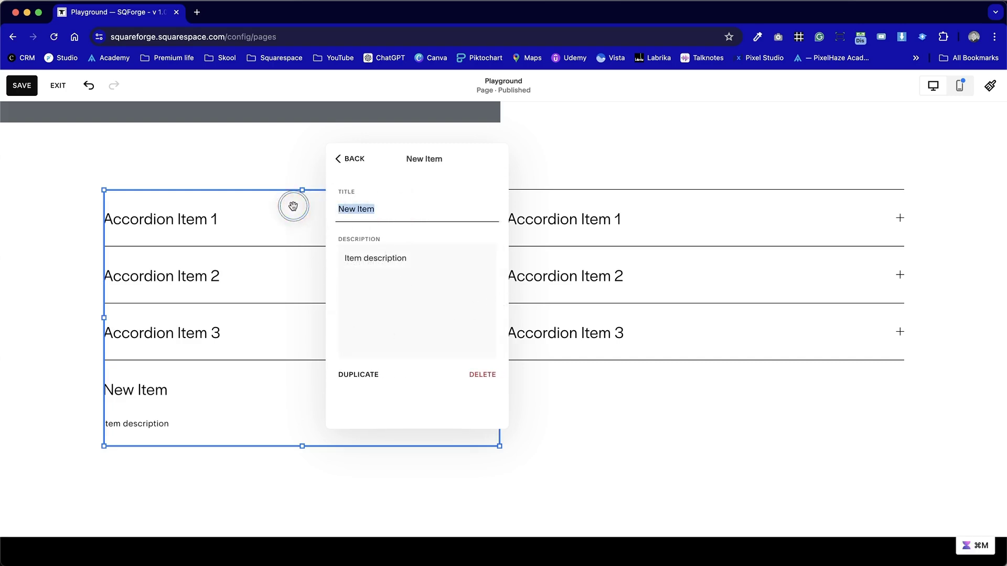
{"action": "left_click_drag", "start_coordinate": [468, 270], "coordinate": [285, 242]}
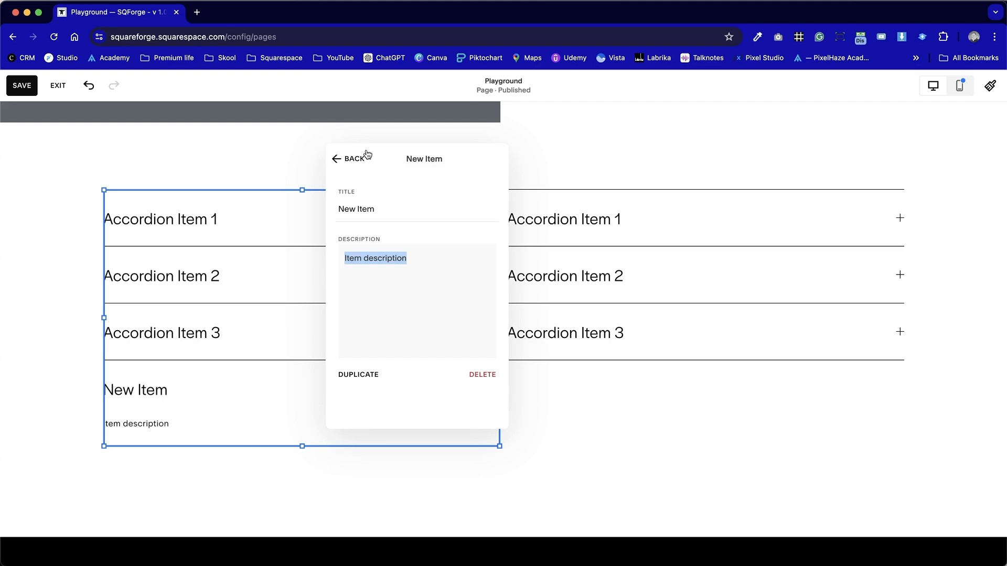
{"action": "left_click", "coordinate": [350, 159]}
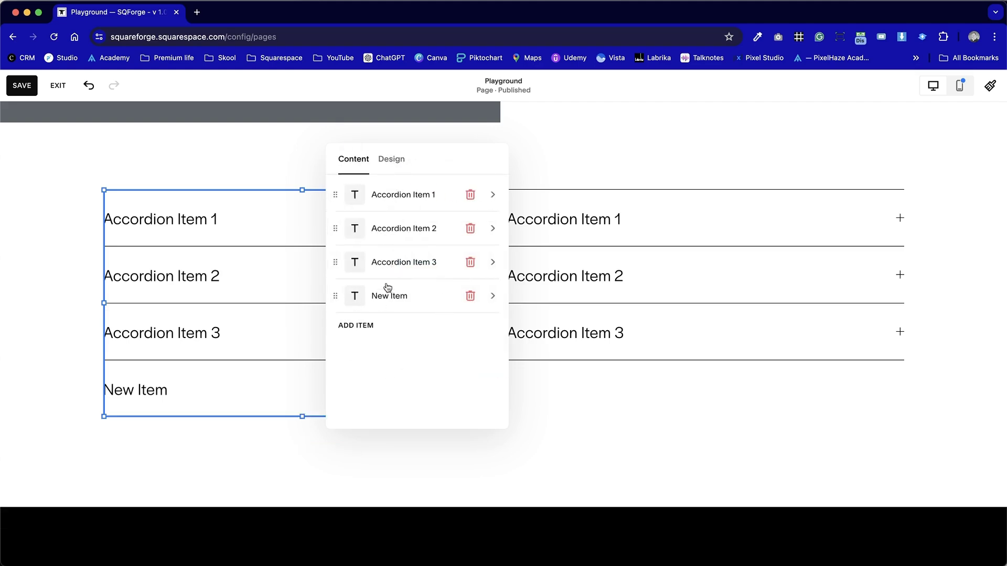
Reorder the accordion items so that New Item comes first, above Accordion Item 1
{"action": "left_click_drag", "start_coordinate": [342, 297], "coordinate": [344, 220]}
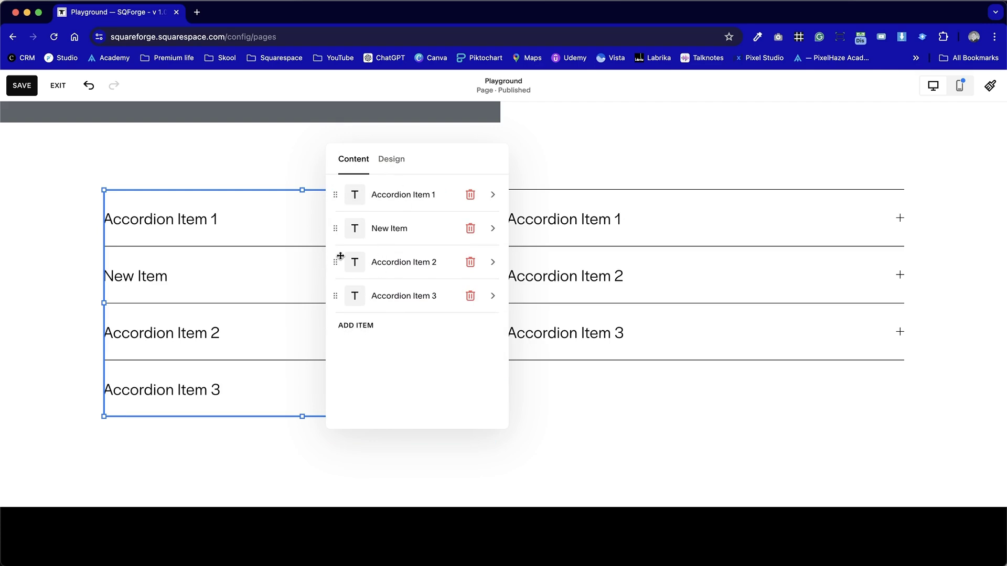
{"action": "left_click_drag", "start_coordinate": [341, 228], "coordinate": [337, 189]}
{"action": "left_click_drag", "start_coordinate": [338, 191], "coordinate": [338, 193]}
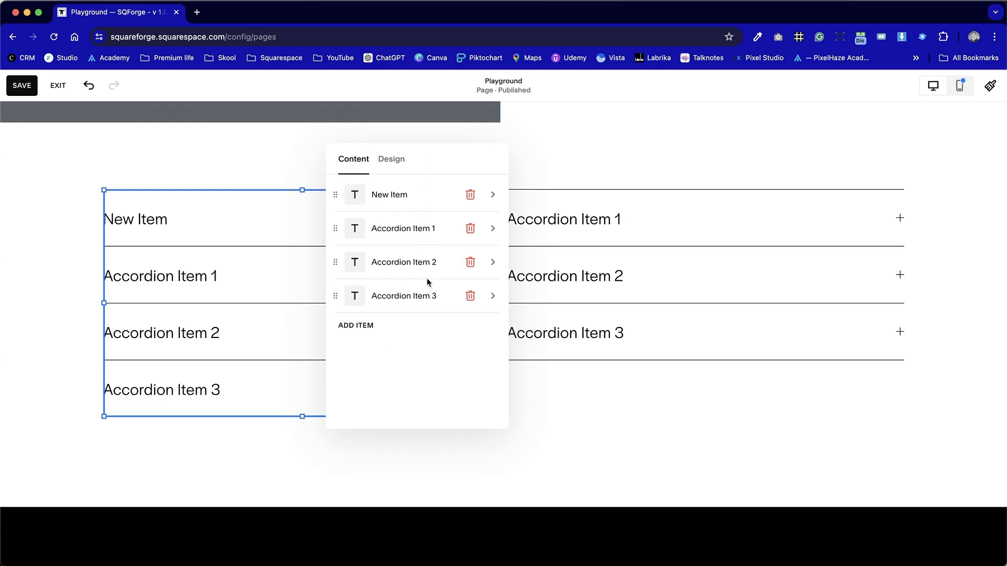
Set the accordion's title text style to Paragraph 1 in its design settings
{"action": "left_click", "coordinate": [399, 161]}
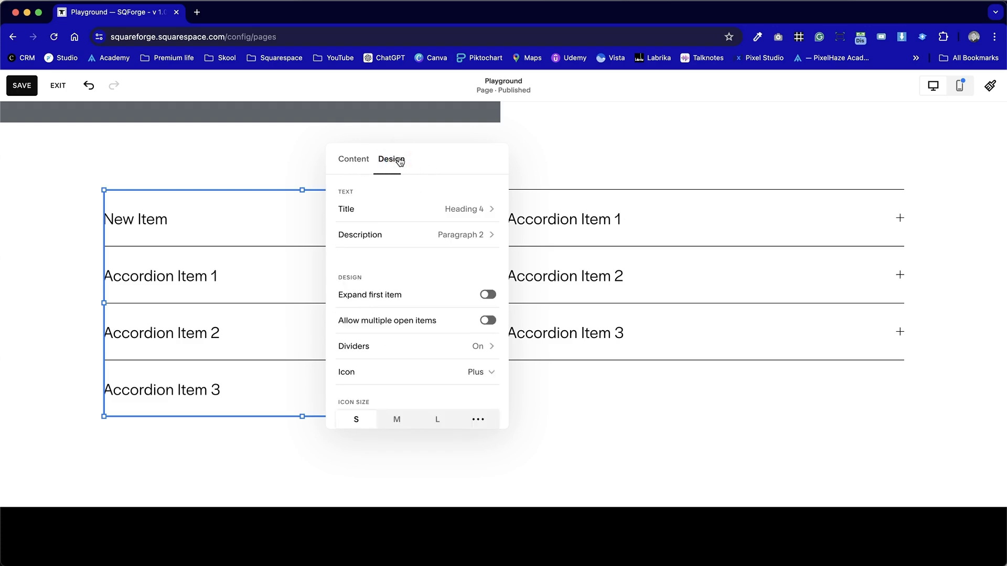
{"action": "left_click", "coordinate": [465, 210]}
{"action": "left_click", "coordinate": [459, 212]}
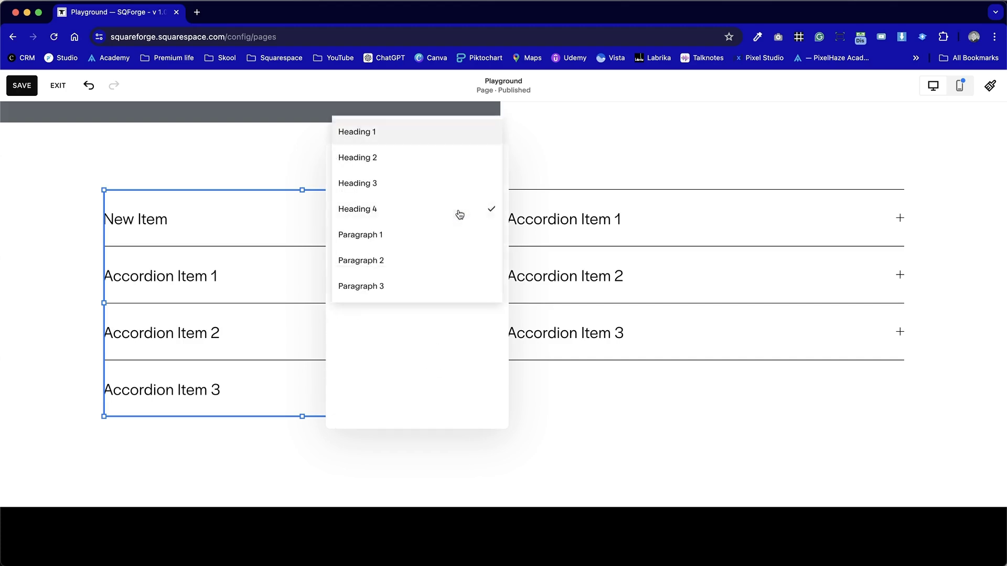
{"action": "left_click", "coordinate": [436, 243]}
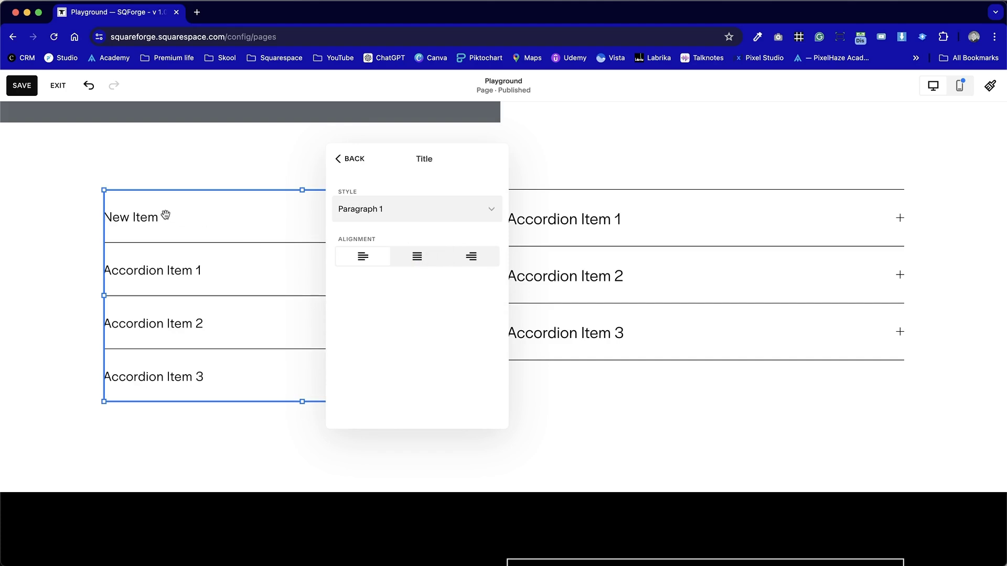
{"action": "left_click", "coordinate": [353, 159]}
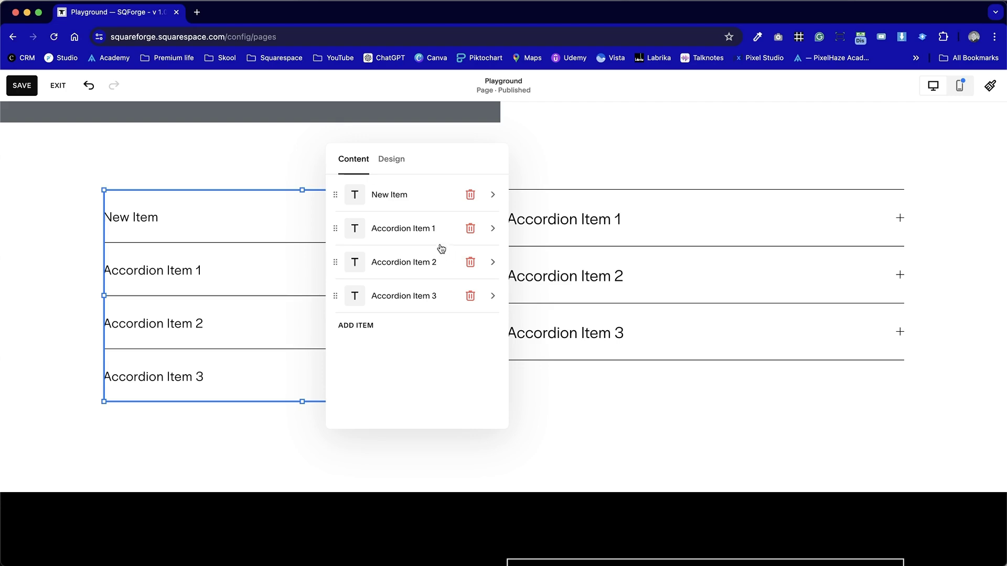
Check Accordion Item 1's description, then try Paragraph 3 and settle on Paragraph 1 as the accordion's description text style
{"action": "left_click", "coordinate": [396, 230]}
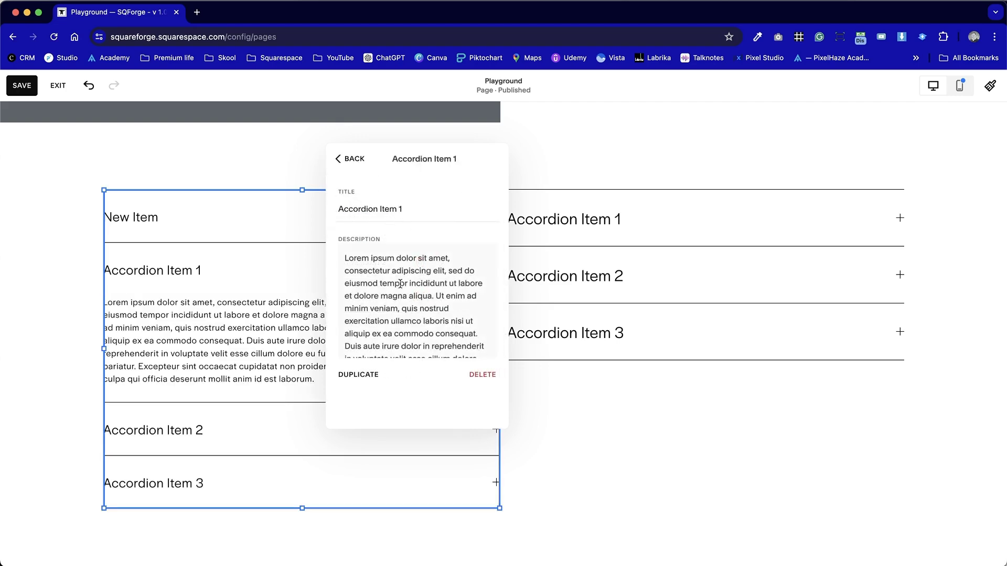
{"action": "left_click", "coordinate": [354, 158]}
{"action": "left_click", "coordinate": [392, 173]}
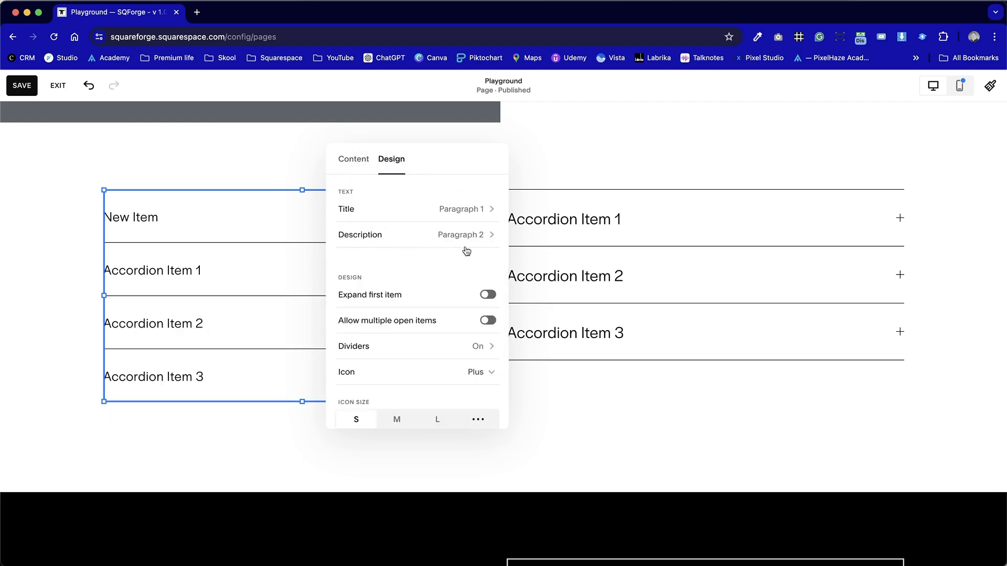
{"action": "left_click", "coordinate": [483, 237]}
{"action": "left_click", "coordinate": [415, 209]}
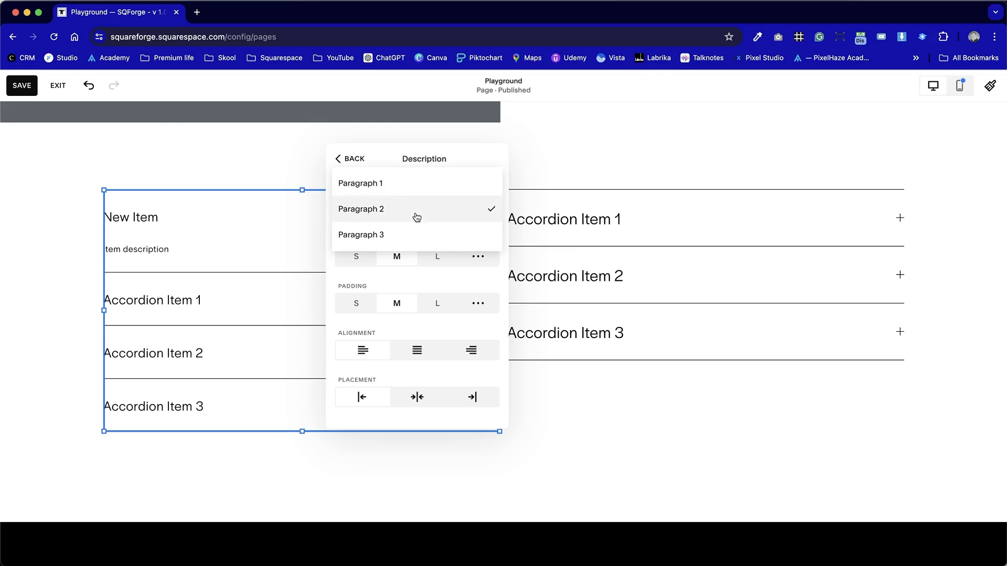
{"action": "left_click", "coordinate": [412, 240]}
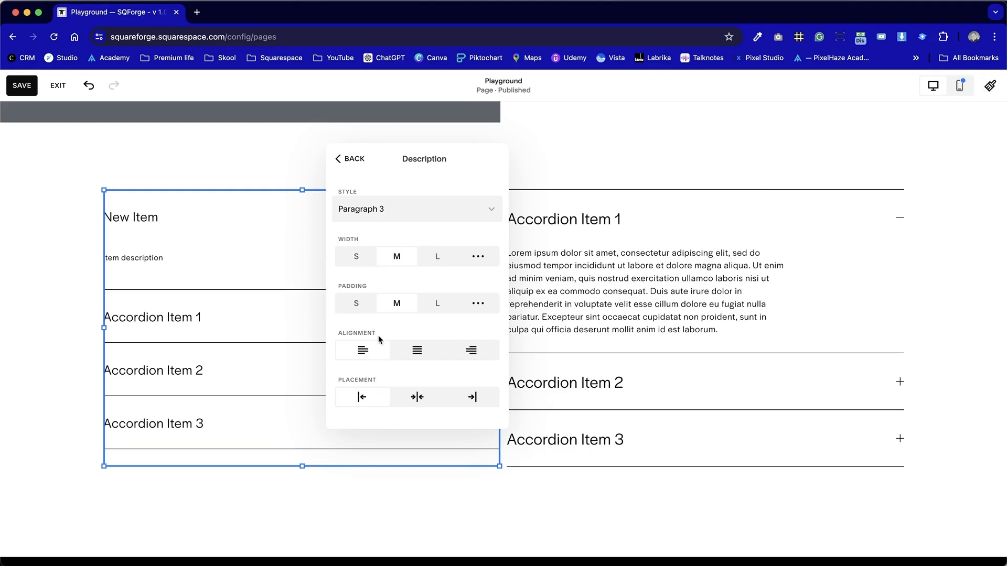
{"action": "left_click", "coordinate": [462, 209]}
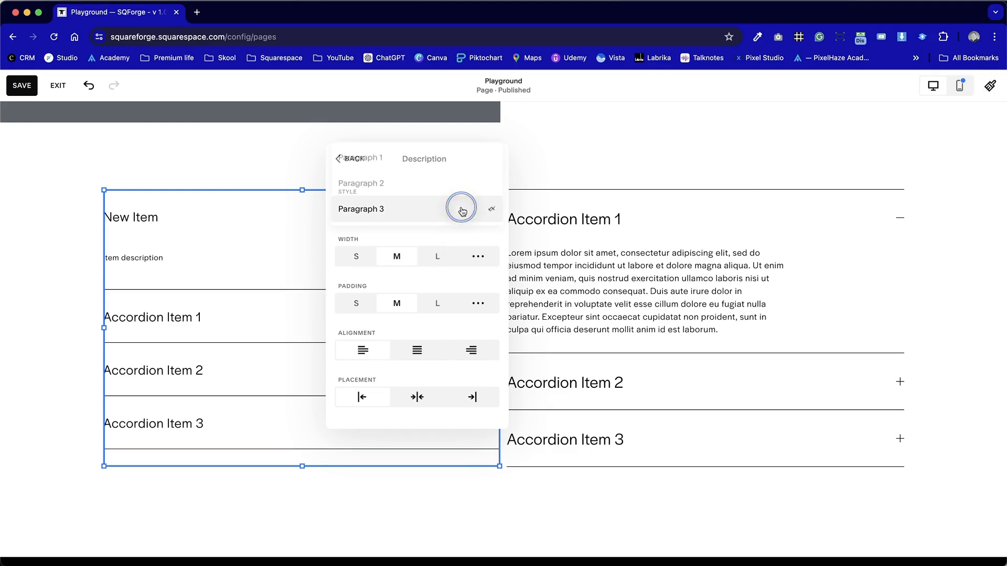
{"action": "left_click", "coordinate": [448, 166]}
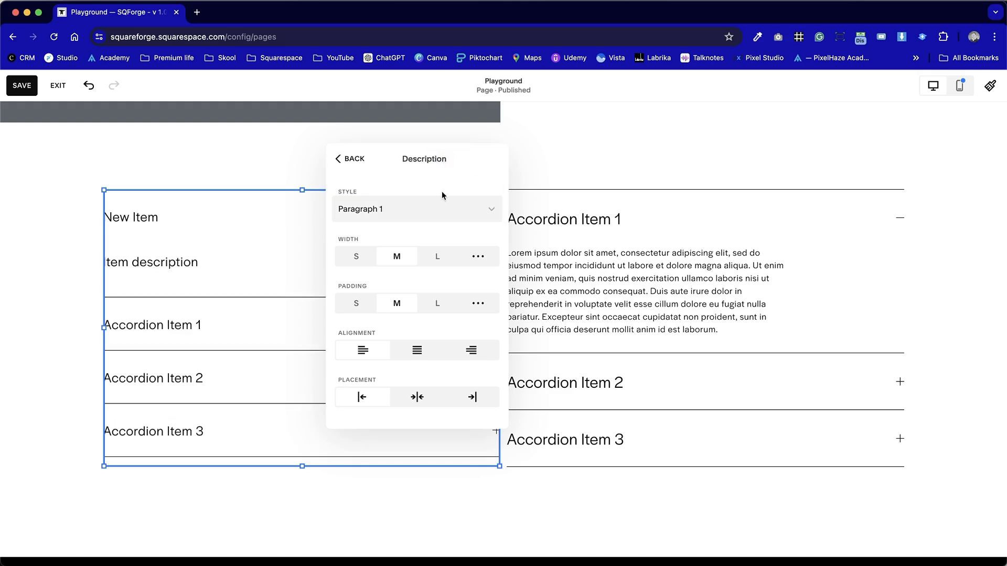
{"action": "left_click", "coordinate": [353, 160]}
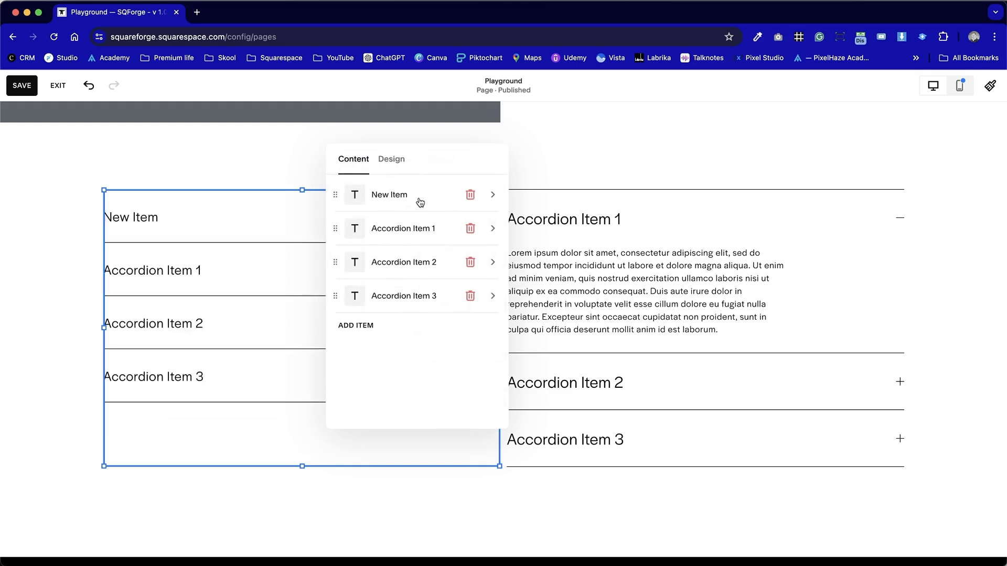
Turn on the accordion's Expand first item option in its design settings
{"action": "left_click", "coordinate": [420, 202]}
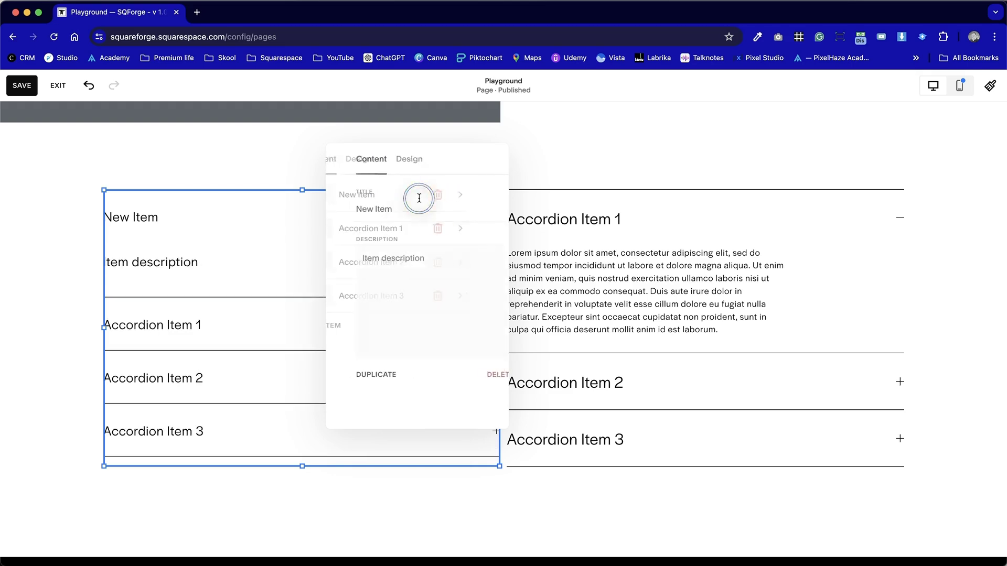
{"action": "left_click", "coordinate": [354, 160]}
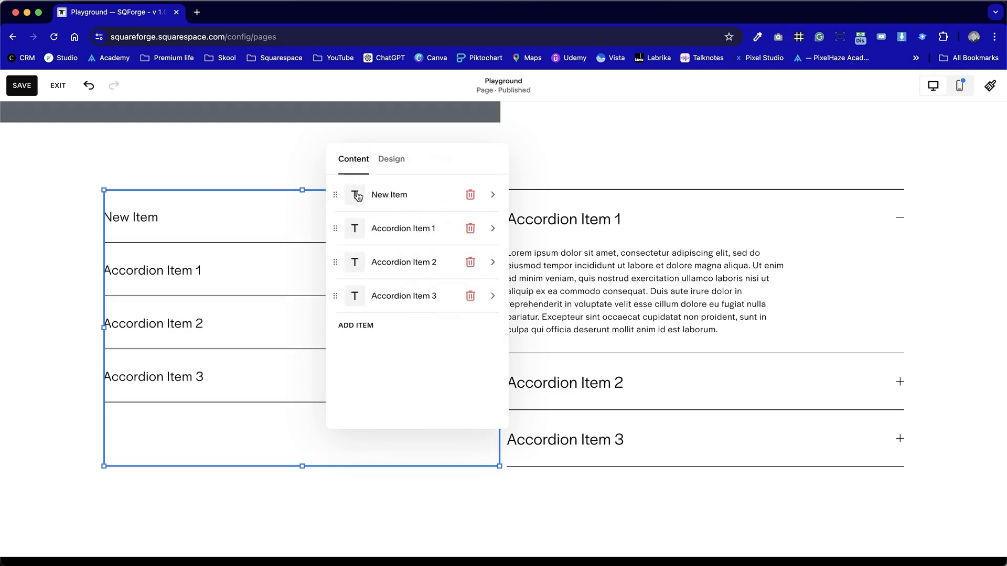
{"action": "left_click", "coordinate": [395, 166]}
{"action": "scroll", "coordinate": [387, 318], "scroll_direction": "down", "scroll_amount": 3}
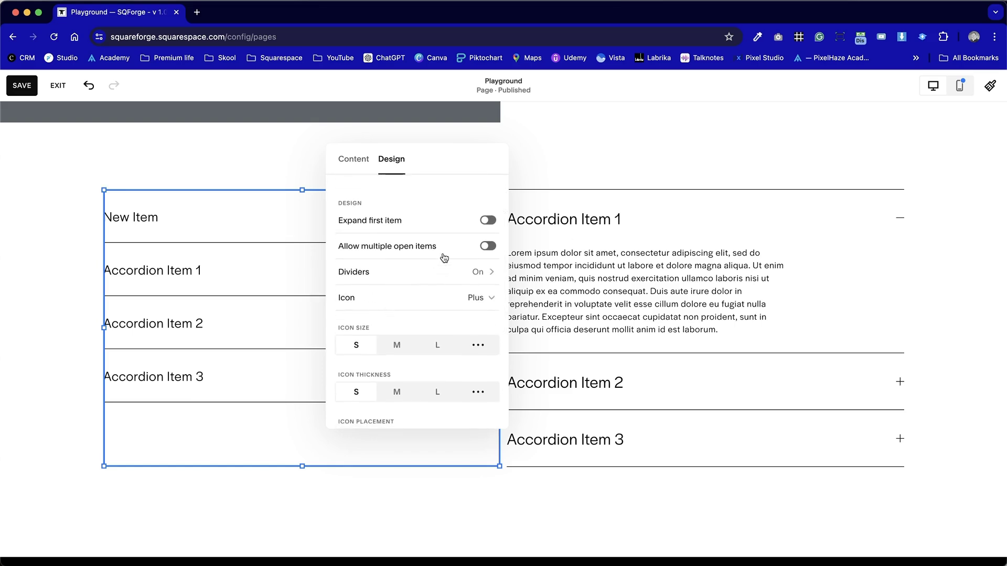
{"action": "left_click", "coordinate": [488, 222]}
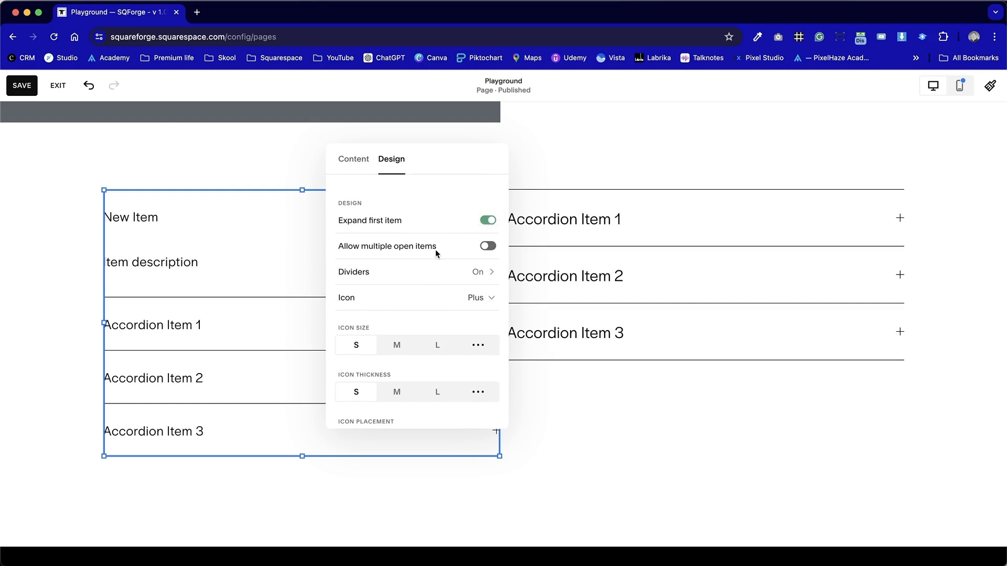
Delete New Item from the accordion, check the expanded first item, and return to the design settings
{"action": "left_click", "coordinate": [353, 159]}
{"action": "left_click", "coordinate": [470, 194]}
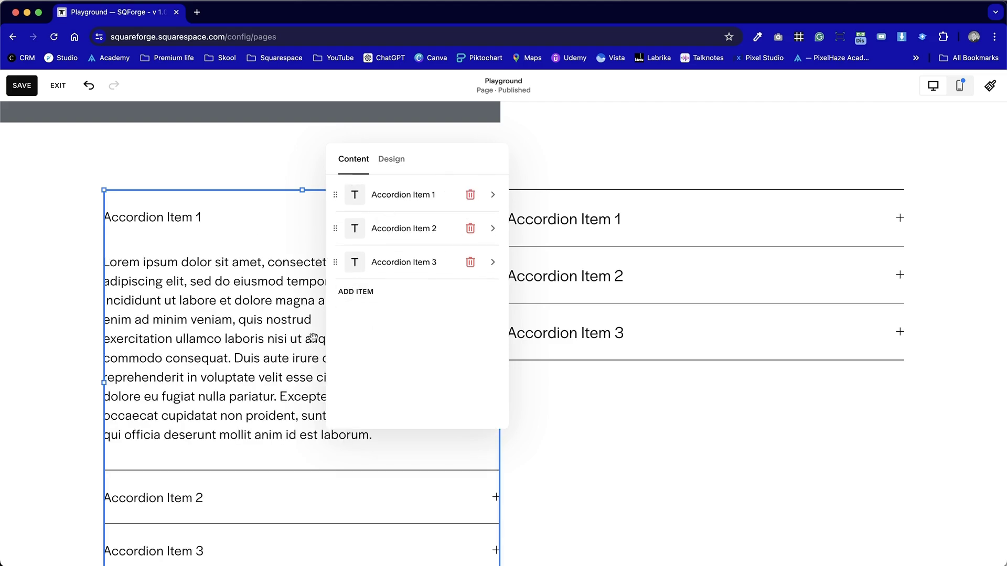
{"action": "scroll", "coordinate": [309, 277], "scroll_direction": "down", "scroll_amount": 5}
{"action": "scroll", "coordinate": [388, 168], "scroll_direction": "up", "scroll_amount": 4}
{"action": "left_click", "coordinate": [391, 159]}
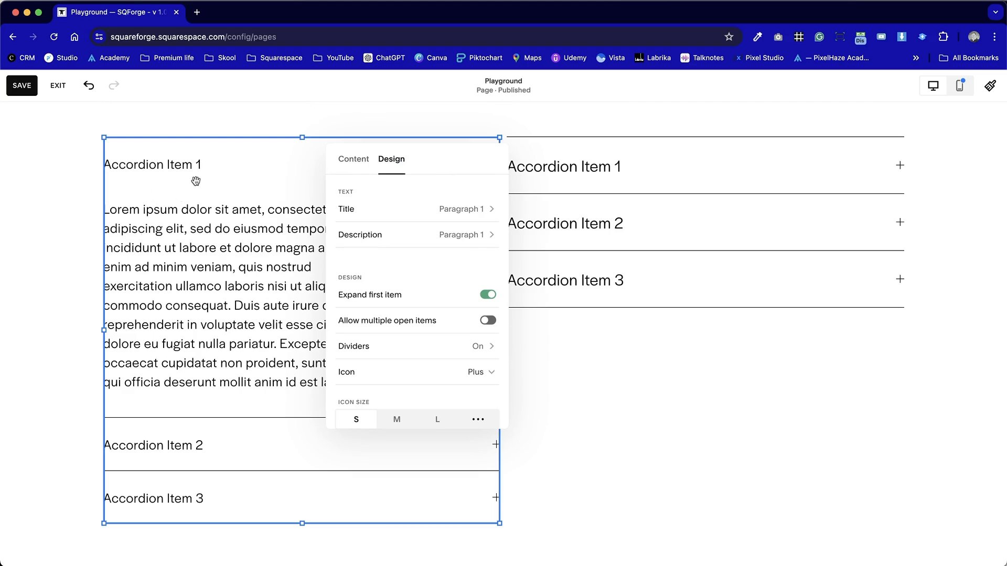
Set the original accordion's description text style to Paragraph 2
{"action": "left_click", "coordinate": [480, 234]}
{"action": "left_click", "coordinate": [477, 212]}
{"action": "left_click", "coordinate": [446, 241]}
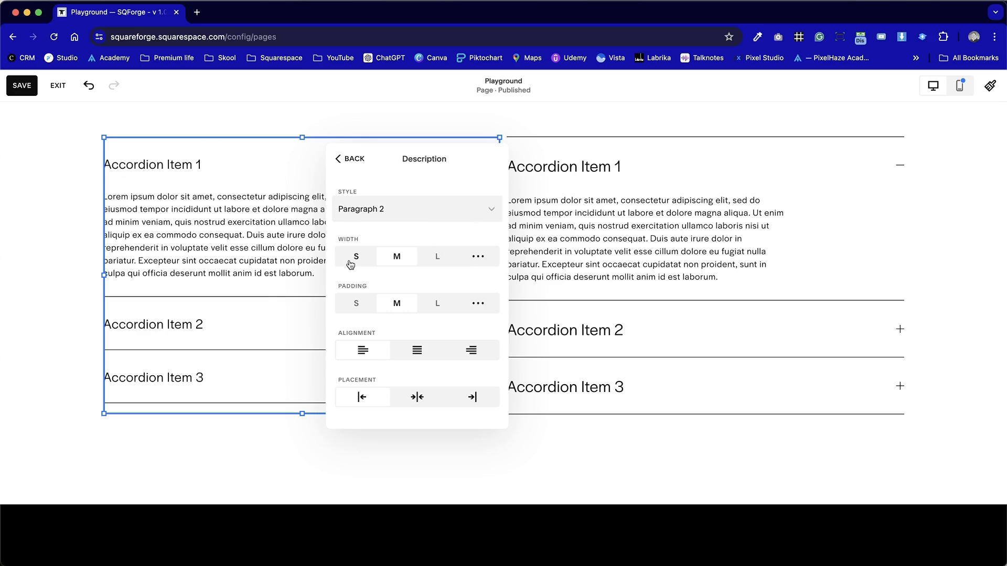
Try centered alignment, S padding and S width for the description, restoring left alignment, M padding and M width
{"action": "left_click", "coordinate": [418, 351]}
{"action": "left_click", "coordinate": [363, 350]}
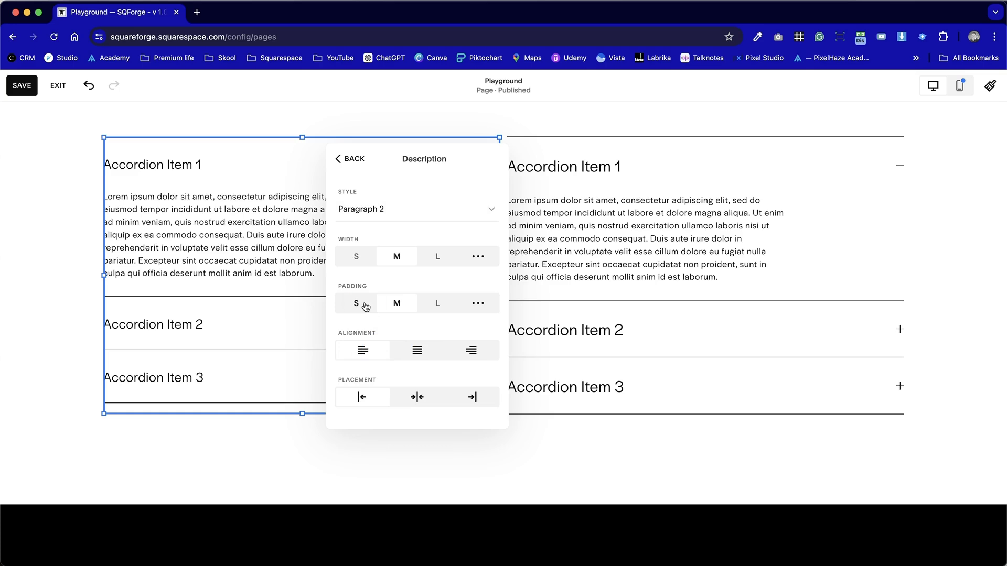
{"action": "left_click", "coordinate": [366, 307]}
{"action": "left_click", "coordinate": [397, 304]}
{"action": "left_click", "coordinate": [359, 257]}
{"action": "left_click", "coordinate": [397, 257]}
Move the settings window off the accordion, compare the L and M description widths, and set a custom width of 95%
{"action": "left_click_drag", "start_coordinate": [392, 158], "coordinate": [627, 163]}
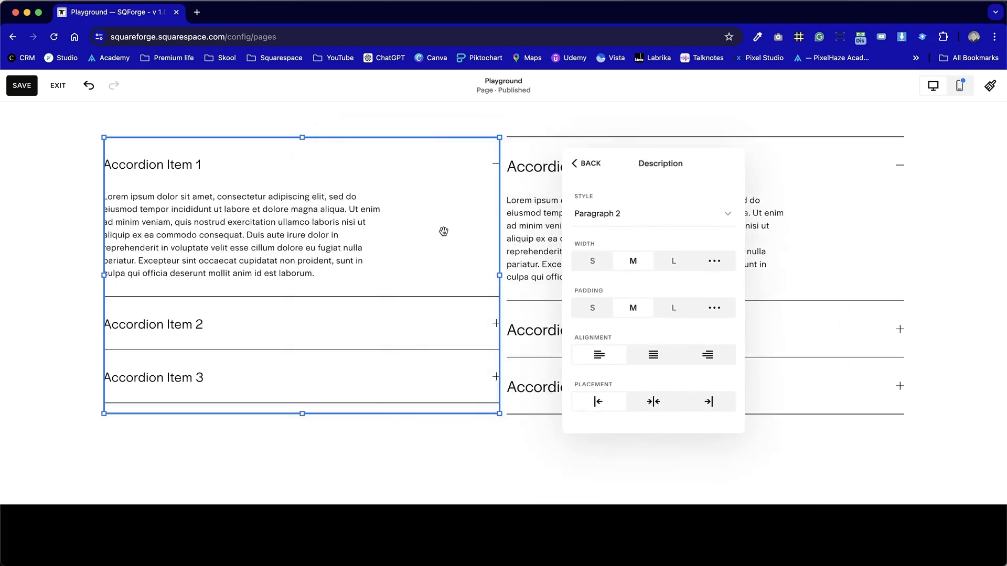
{"action": "left_click", "coordinate": [675, 260]}
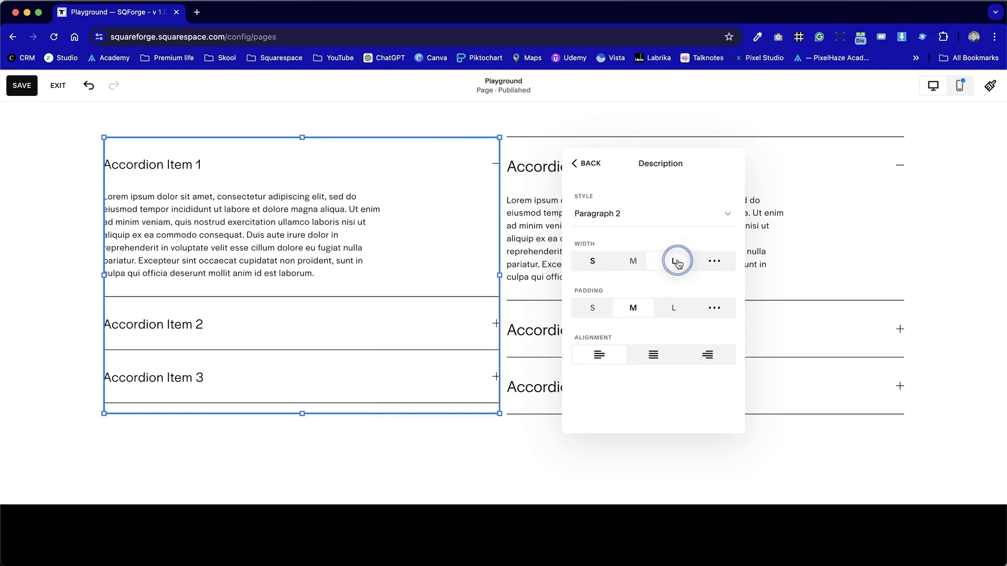
{"action": "left_click", "coordinate": [632, 259]}
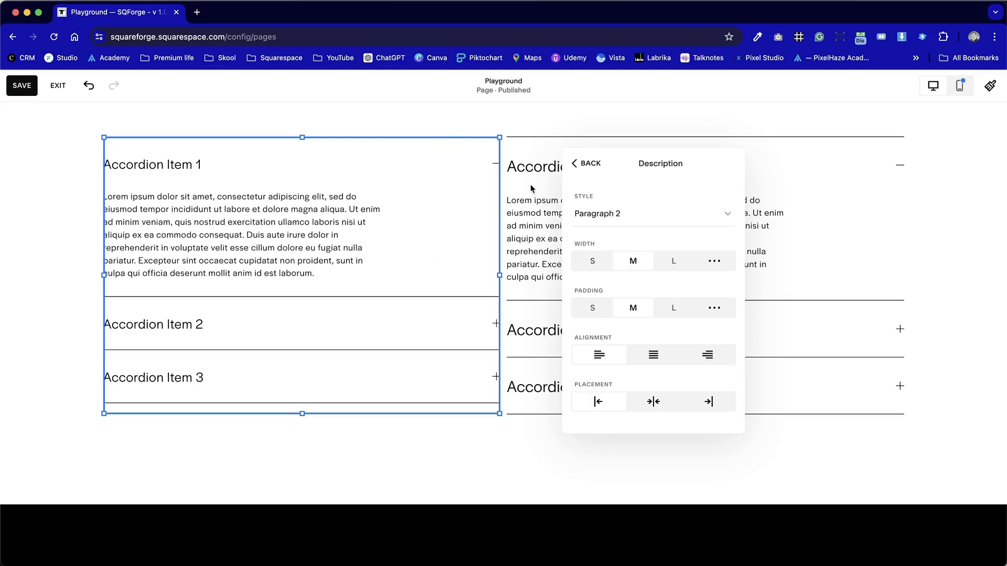
{"action": "left_click", "coordinate": [714, 261]}
{"action": "left_click_drag", "start_coordinate": [652, 285], "coordinate": [685, 285]}
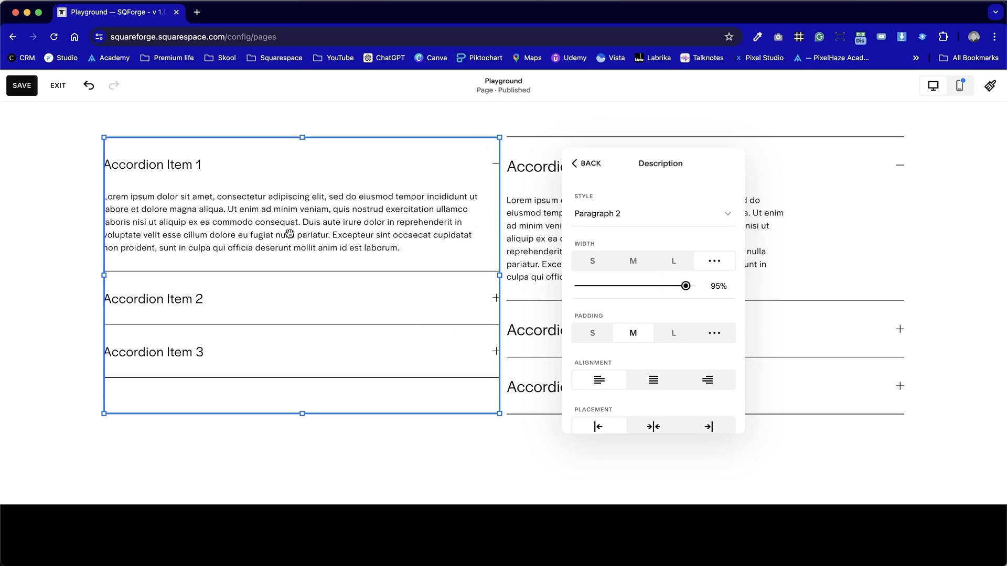
Center the description's placement, reduce its custom width to 84%, and return to the accordion's main design settings
{"action": "scroll", "coordinate": [668, 339], "scroll_direction": "down", "scroll_amount": 1}
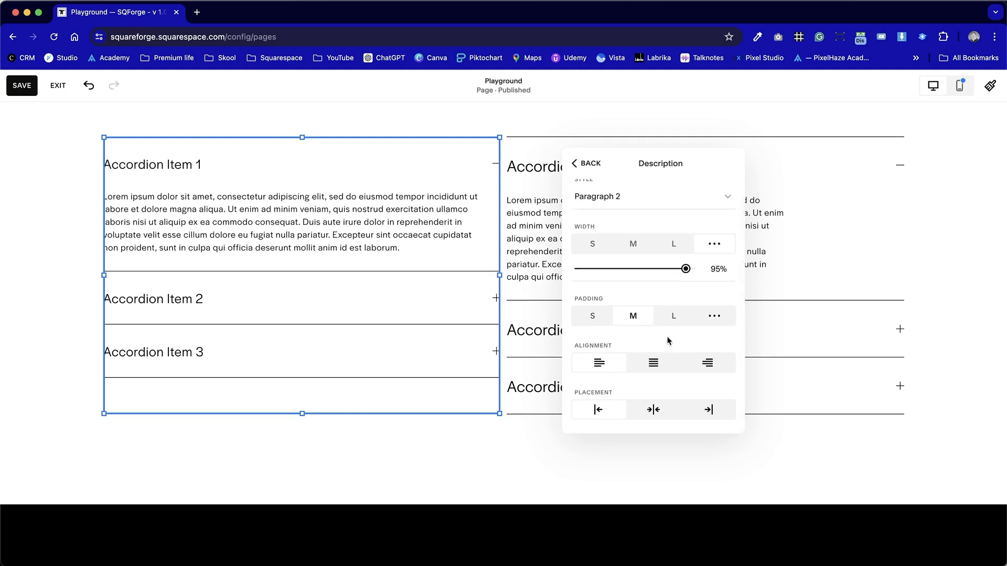
{"action": "left_click", "coordinate": [661, 413]}
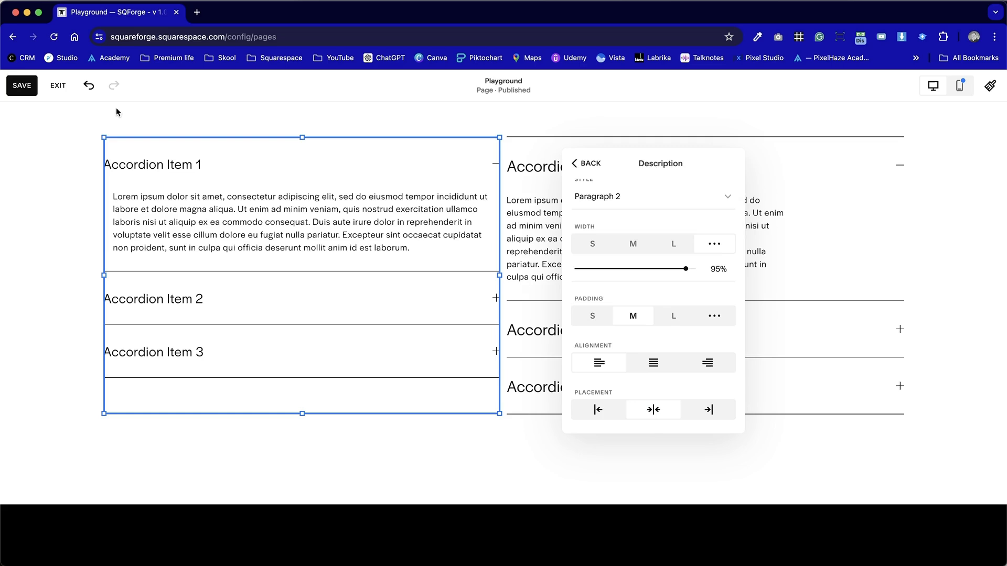
{"action": "mouse_move", "coordinate": [686, 269]}
{"action": "left_mouse_down"}
{"action": "mouse_move", "coordinate": [658, 268]}
{"action": "mouse_move", "coordinate": [668, 267]}
{"action": "left_mouse_up"}
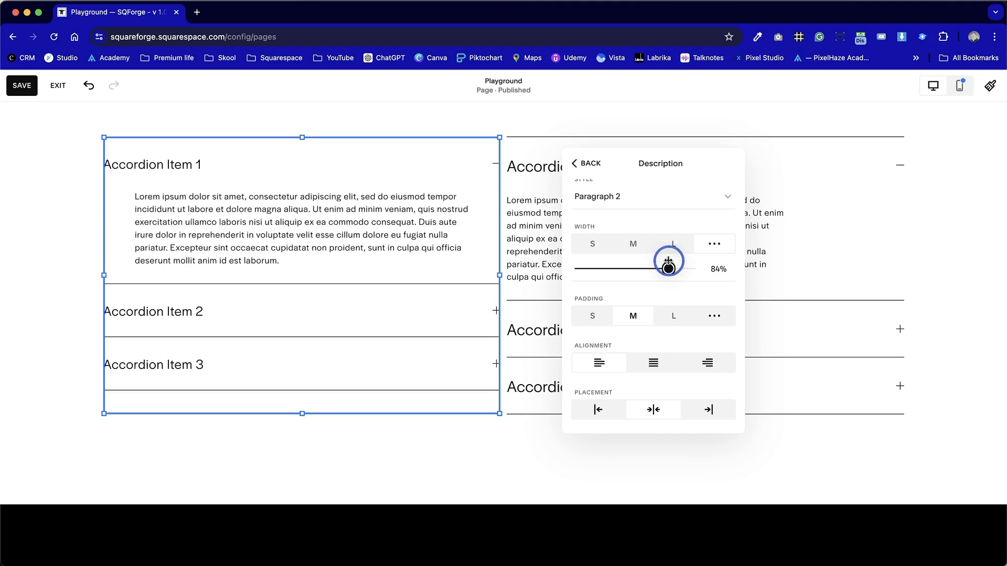
{"action": "left_click", "coordinate": [586, 163]}
Change the accordion's icon style to Arrow
{"action": "left_click", "coordinate": [632, 163]}
{"action": "scroll", "coordinate": [692, 299], "scroll_direction": "down", "scroll_amount": 5}
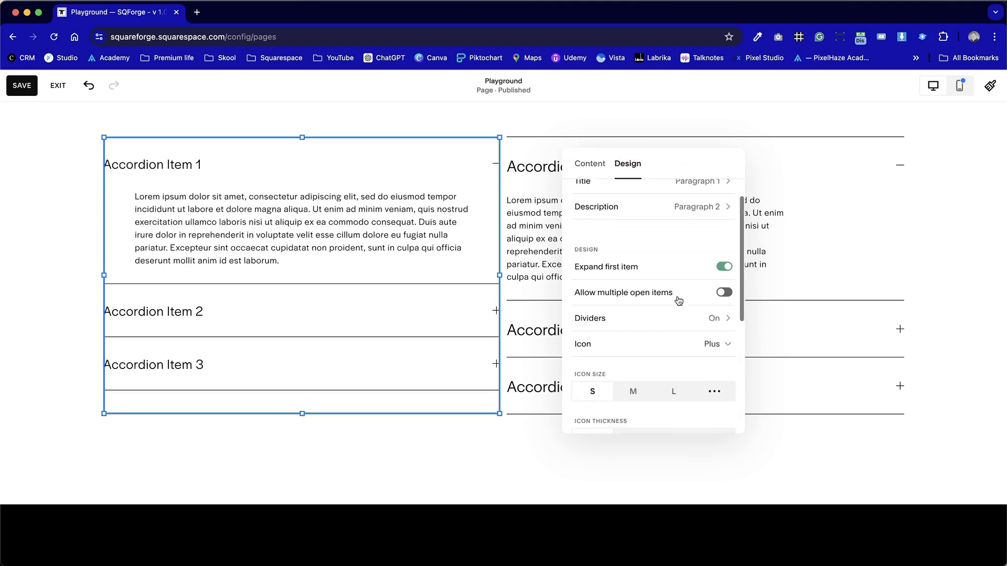
{"action": "scroll", "coordinate": [677, 299], "scroll_direction": "down", "scroll_amount": 2}
{"action": "scroll", "coordinate": [677, 296], "scroll_direction": "up", "scroll_amount": 5}
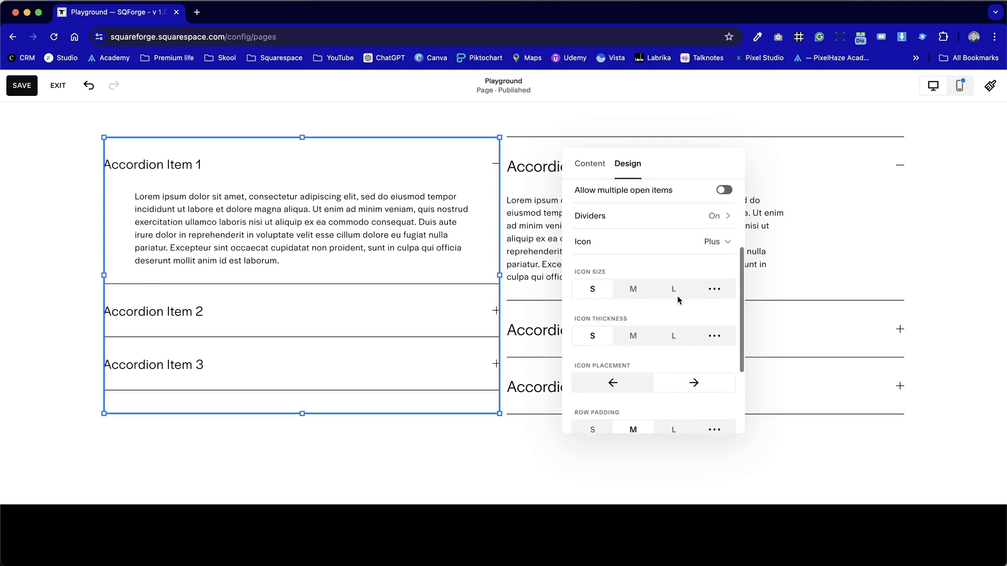
{"action": "left_click", "coordinate": [709, 261]}
{"action": "left_click", "coordinate": [659, 279]}
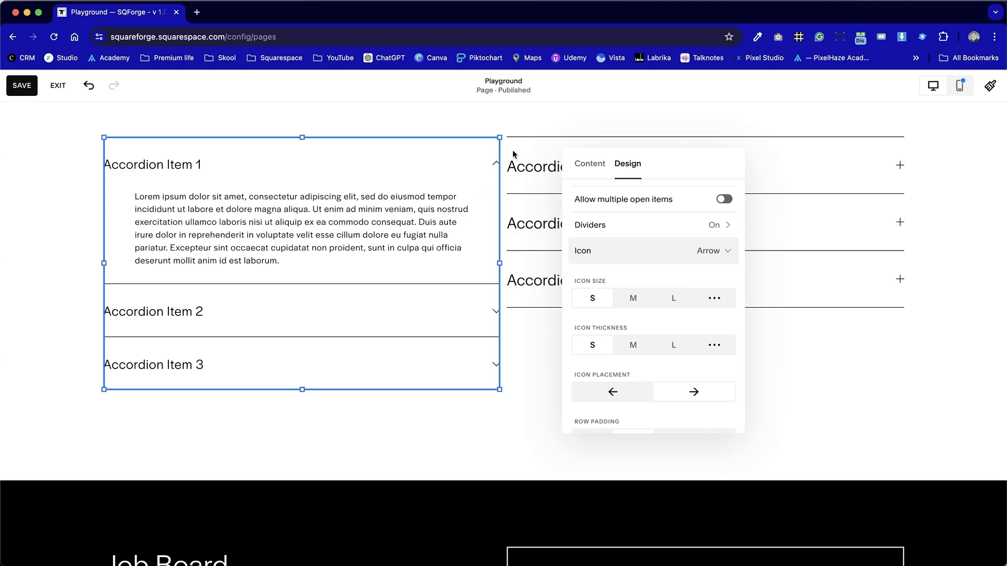
Try M and L icon sizes, M icon thickness and left icon placement, restoring S size, S thickness and right placement
{"action": "scroll", "coordinate": [677, 281], "scroll_direction": "down", "scroll_amount": 2}
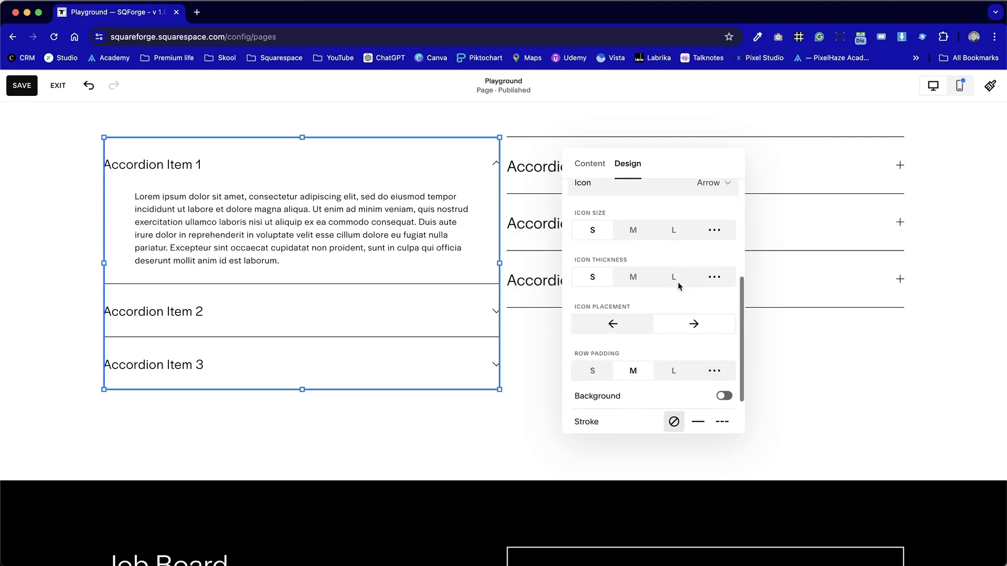
{"action": "left_click", "coordinate": [627, 233]}
{"action": "left_click", "coordinate": [670, 232]}
{"action": "left_click", "coordinate": [594, 230]}
{"action": "left_click", "coordinate": [637, 278]}
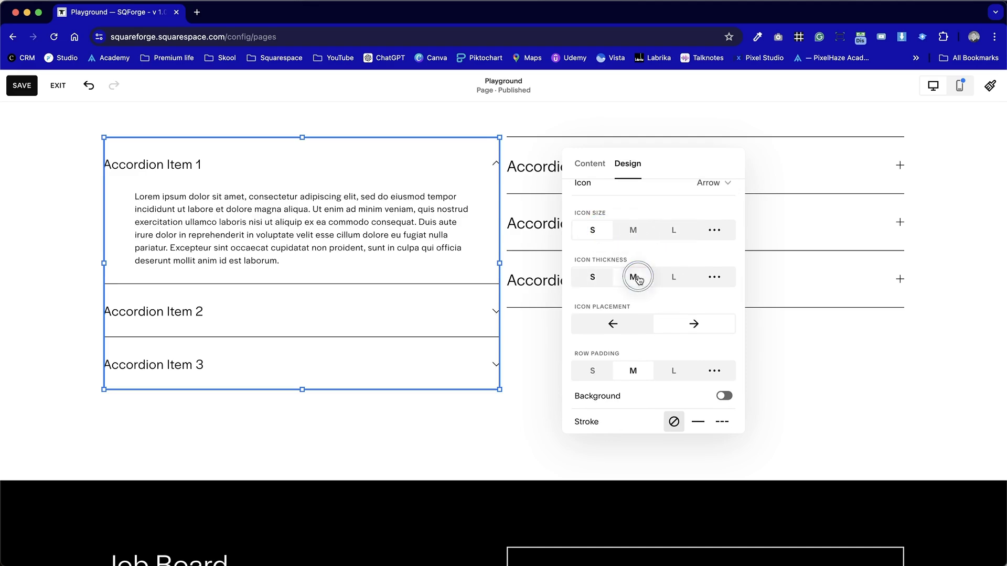
{"action": "left_click", "coordinate": [594, 277]}
{"action": "scroll", "coordinate": [645, 326], "scroll_direction": "down", "scroll_amount": 1}
{"action": "left_click", "coordinate": [625, 292]}
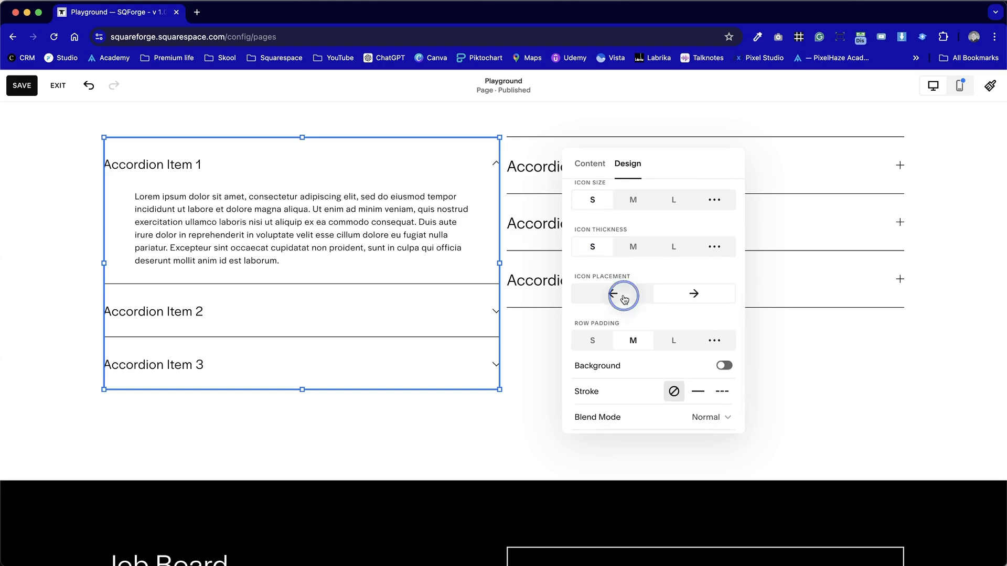
{"action": "left_click", "coordinate": [693, 292]}
Set the accordion's row padding to S and add a solid stroke with S thickness
{"action": "scroll", "coordinate": [674, 315], "scroll_direction": "down", "scroll_amount": 1}
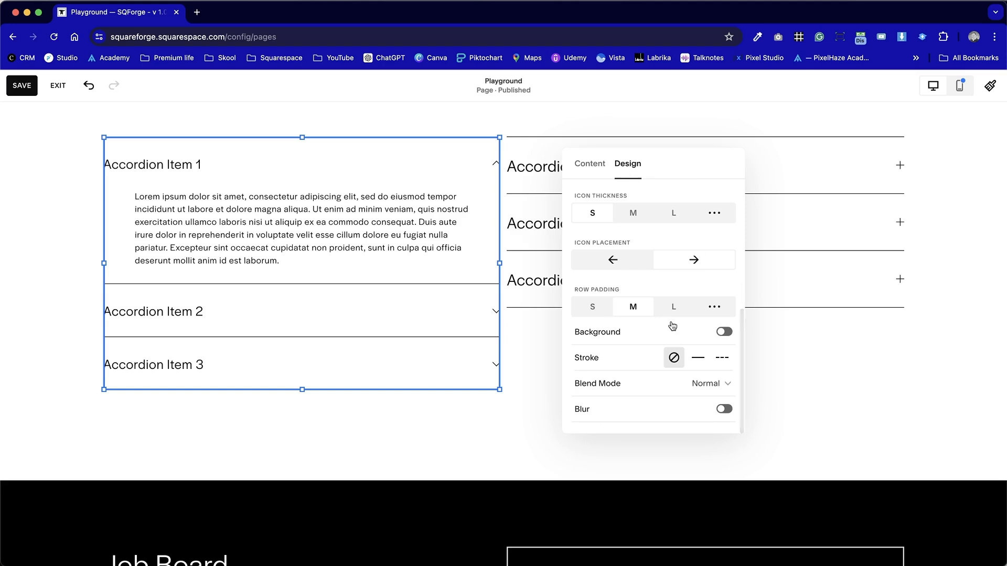
{"action": "left_click", "coordinate": [602, 308]}
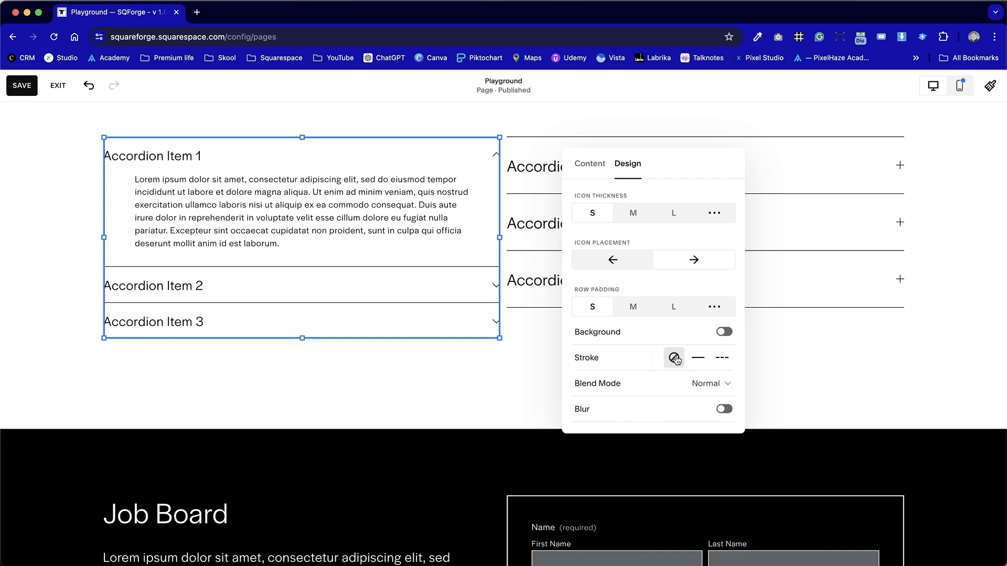
{"action": "left_click", "coordinate": [699, 361]}
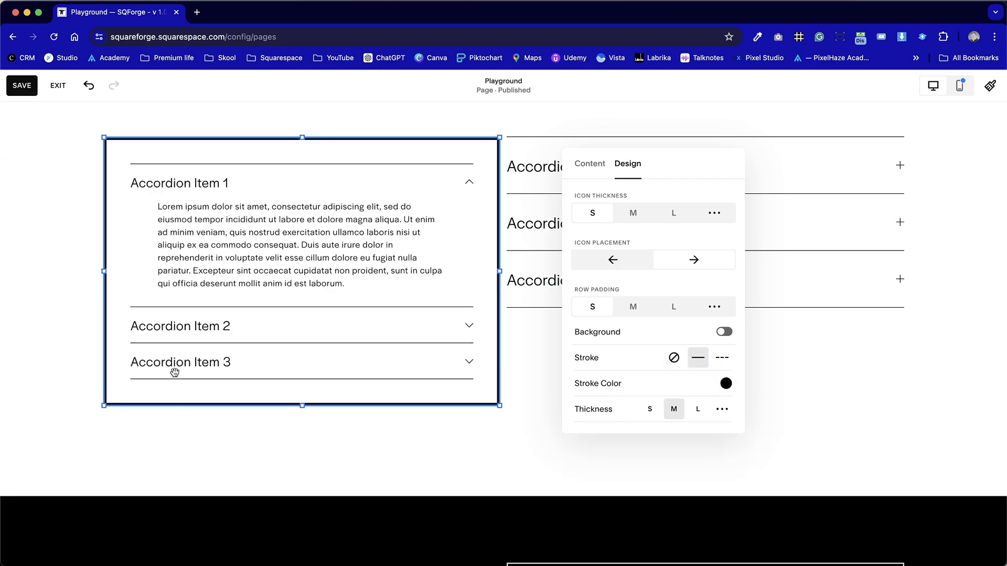
{"action": "scroll", "coordinate": [647, 408], "scroll_direction": "down", "scroll_amount": 1}
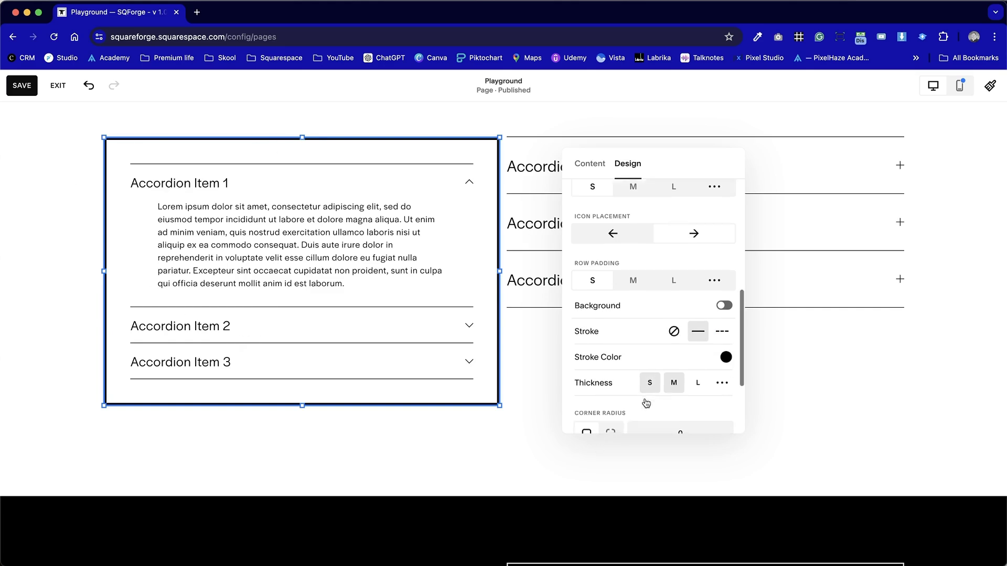
{"action": "left_click", "coordinate": [649, 383]}
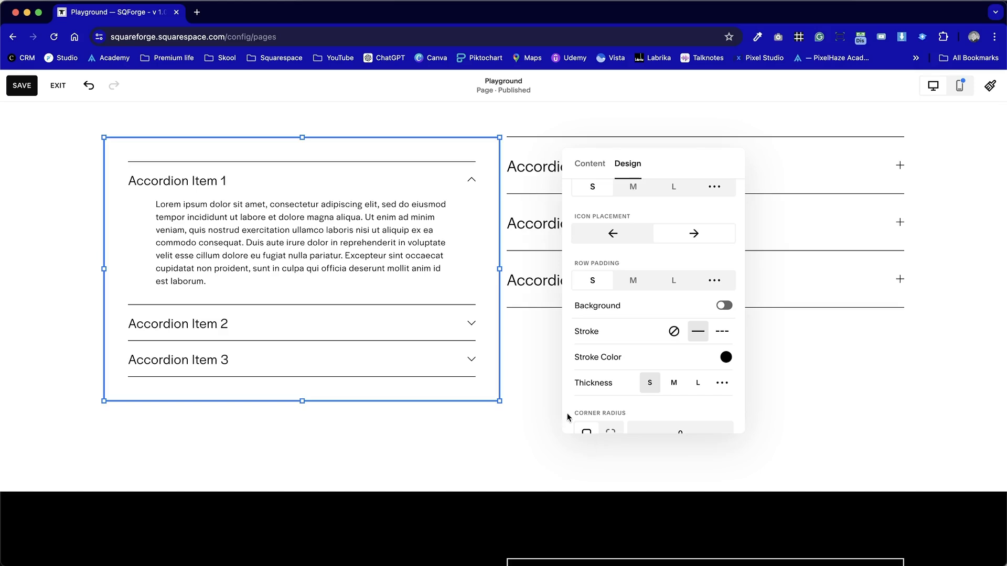
Look through the accordion's remaining design settings, try the Blur option on and off, and close the settings
{"action": "scroll", "coordinate": [552, 414], "scroll_direction": "down", "scroll_amount": 5}
{"action": "scroll", "coordinate": [552, 414], "scroll_direction": "up", "scroll_amount": 5}
{"action": "scroll", "coordinate": [618, 375], "scroll_direction": "down", "scroll_amount": 2}
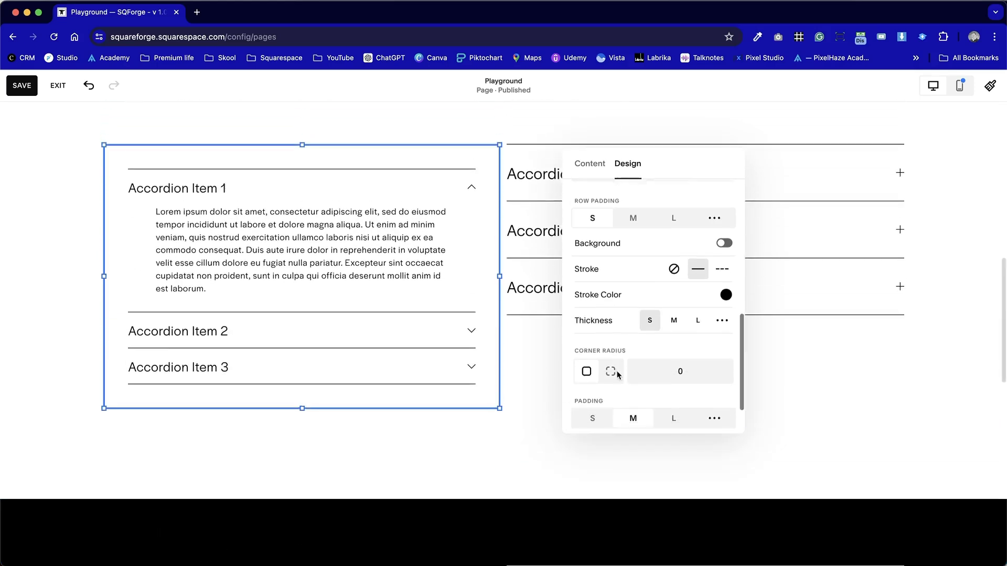
{"action": "scroll", "coordinate": [618, 375], "scroll_direction": "down", "scroll_amount": 2}
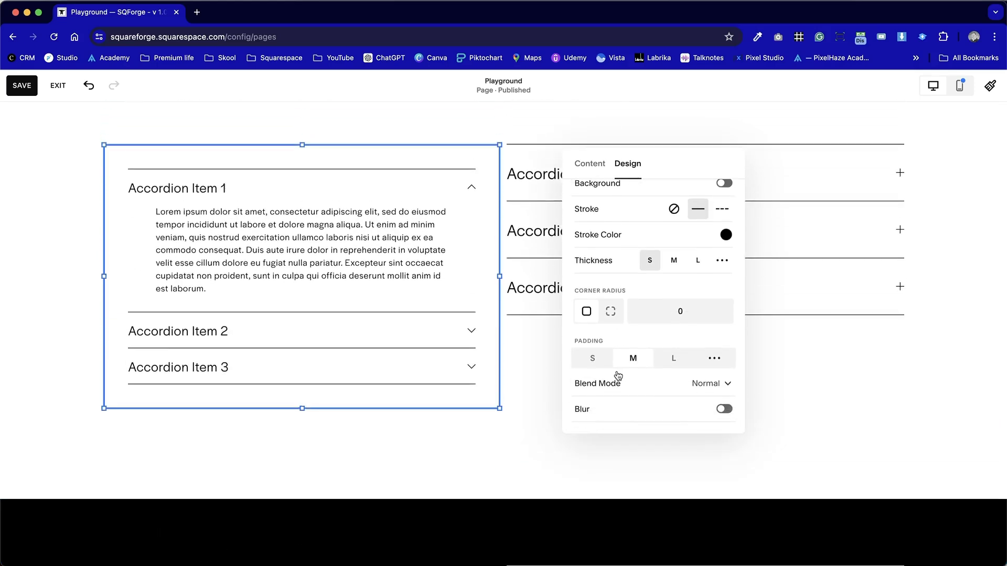
{"action": "left_click", "coordinate": [725, 414]}
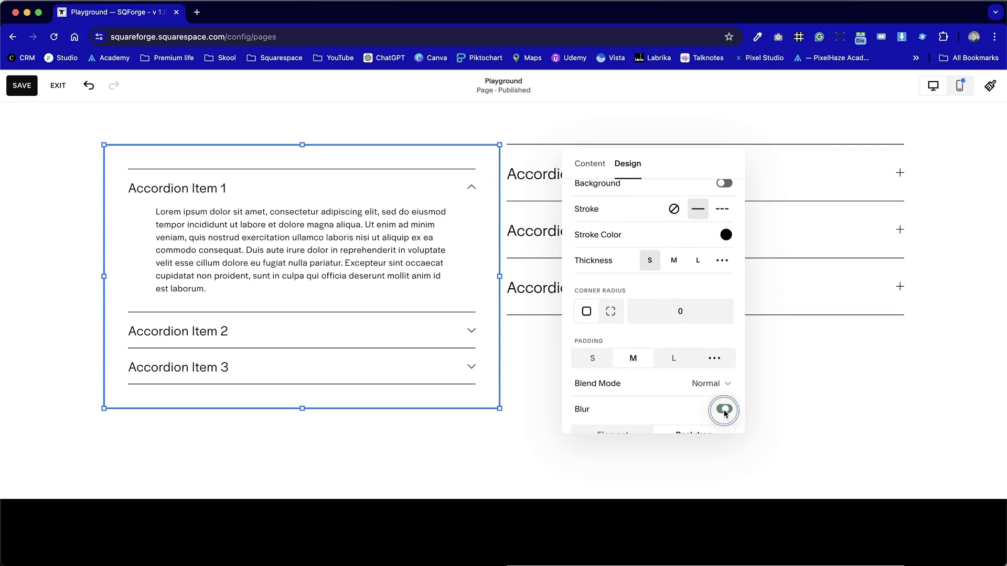
{"action": "left_click", "coordinate": [724, 414]}
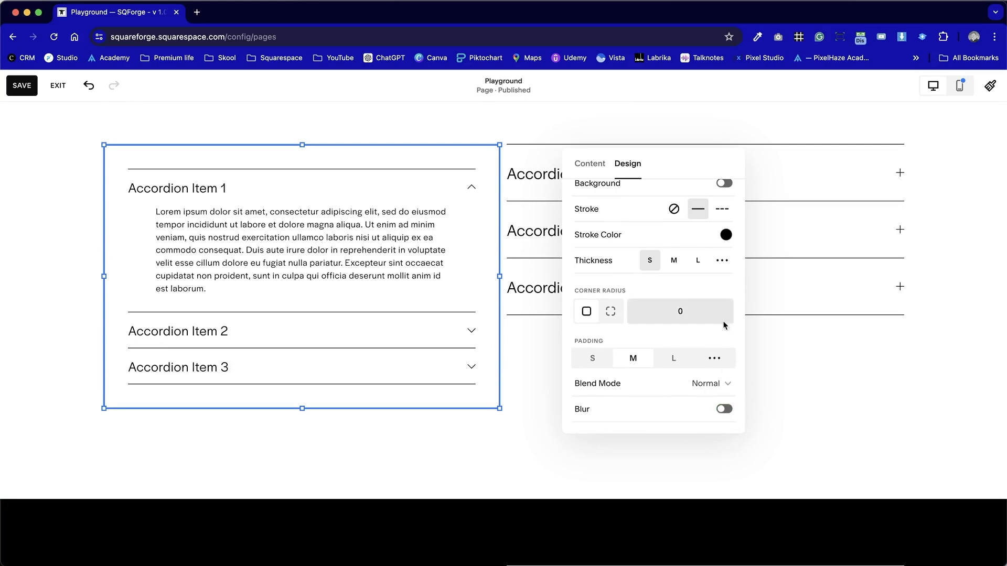
{"action": "left_click", "coordinate": [517, 373]}
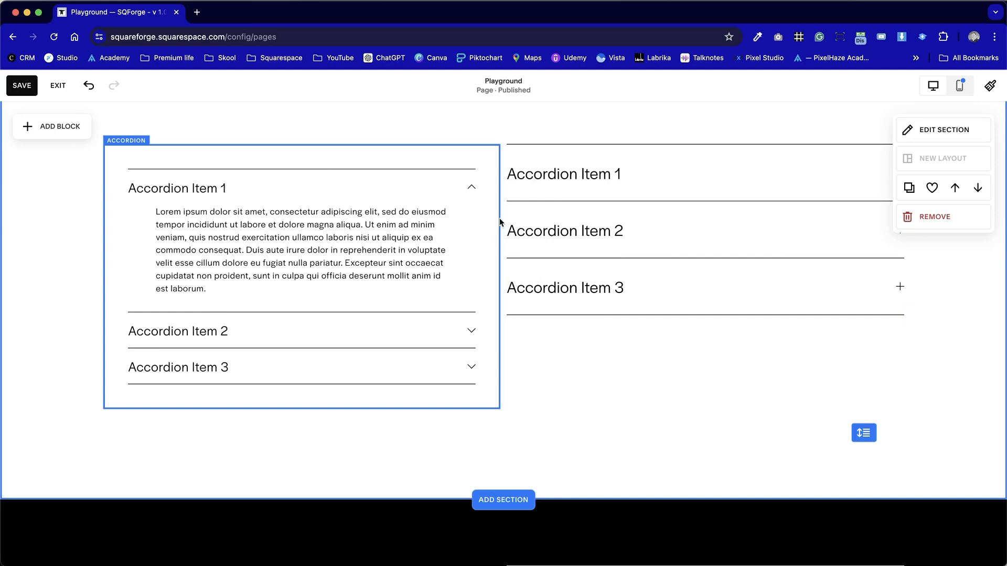
Replace the plain accordion with a duplicate of the styled one, placed beside the original at the same height
{"action": "left_click", "coordinate": [561, 250]}
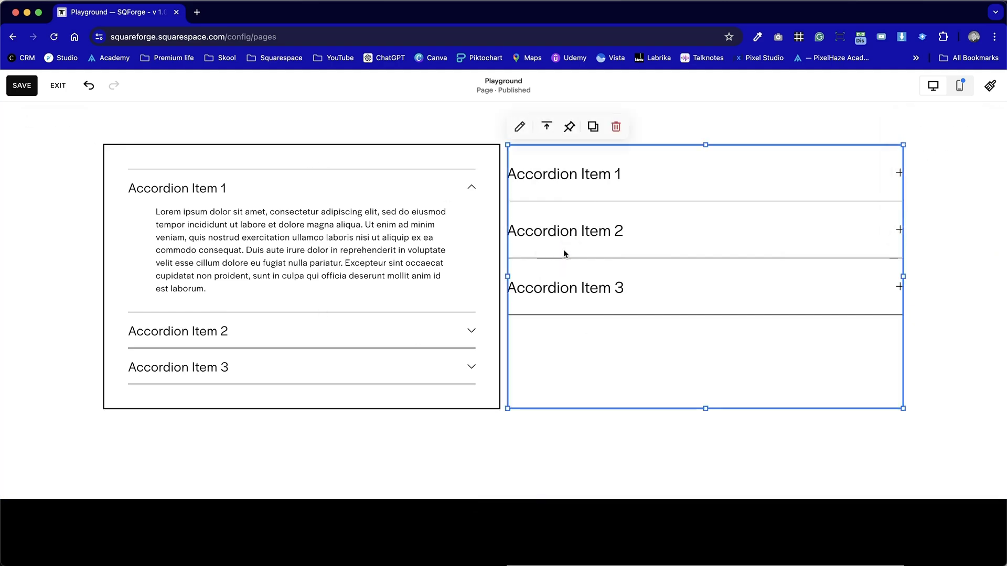
{"action": "left_click", "coordinate": [618, 126]}
{"action": "left_click", "coordinate": [272, 224]}
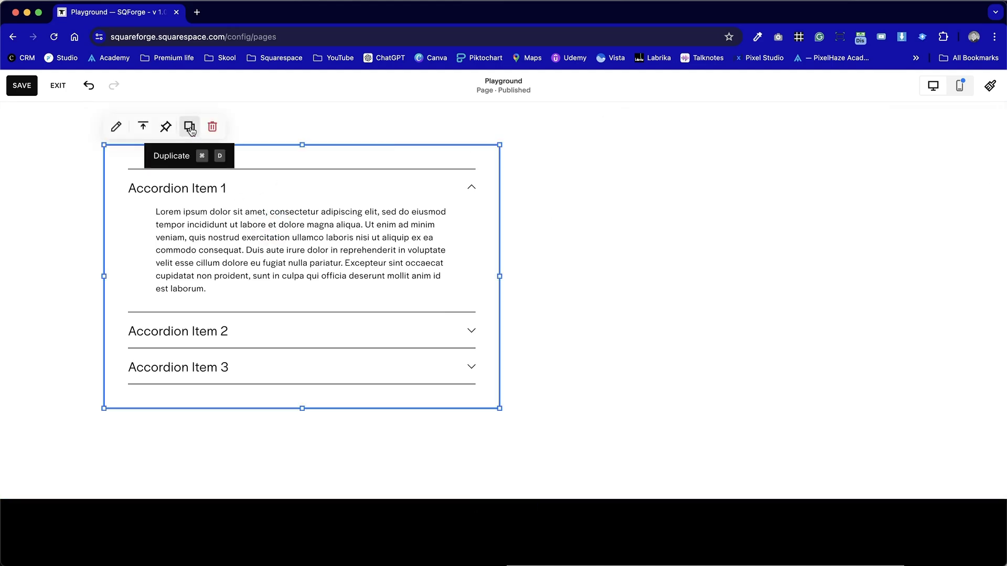
{"action": "left_click", "coordinate": [191, 132]}
{"action": "left_click_drag", "start_coordinate": [202, 253], "coordinate": [575, 265]}
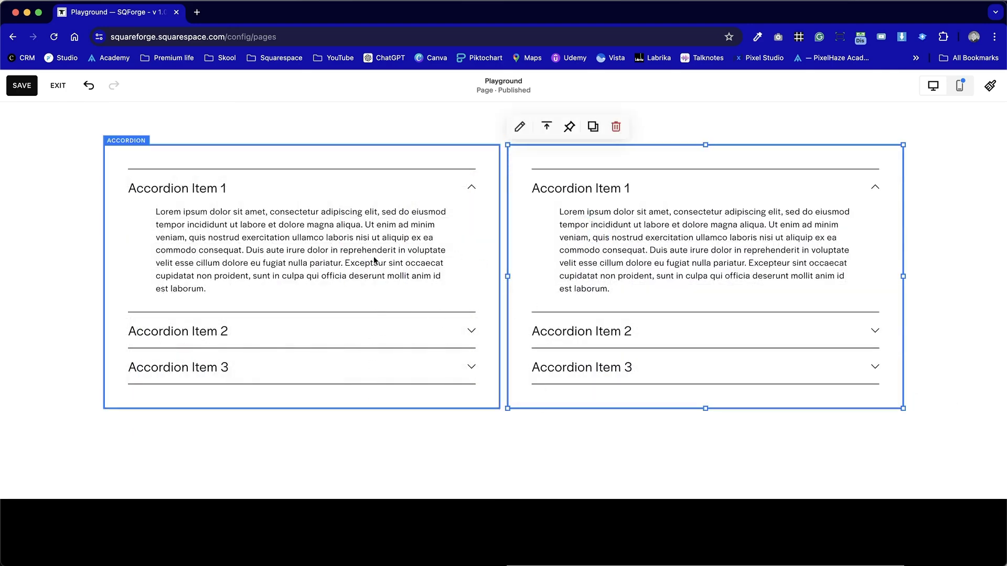
{"action": "left_click", "coordinate": [581, 449]}
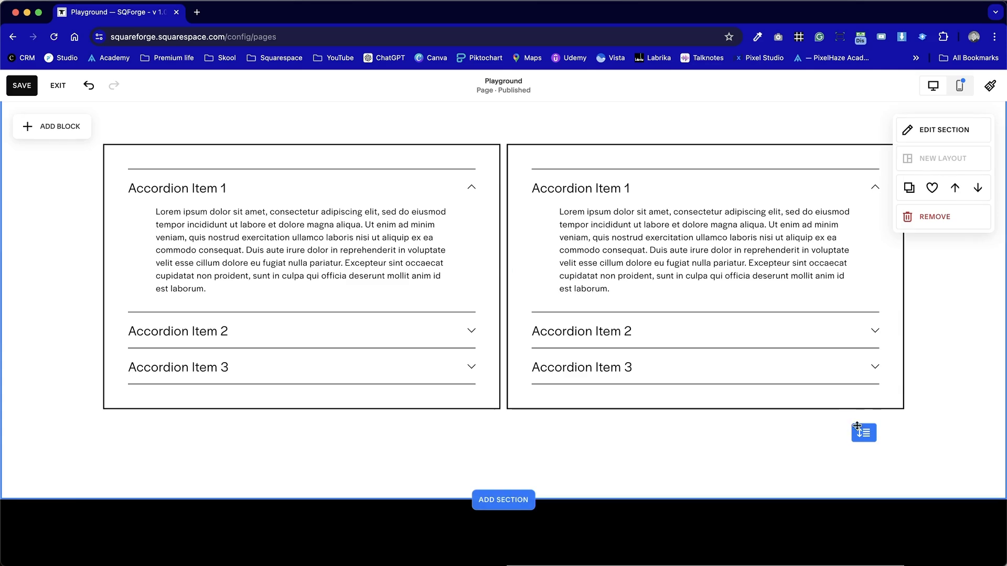
Deselect the accordion blocks and save the Playground page
{"action": "left_click", "coordinate": [712, 364]}
{"action": "left_click", "coordinate": [27, 289]}
{"action": "scroll", "coordinate": [27, 288], "scroll_direction": "up", "scroll_amount": 2}
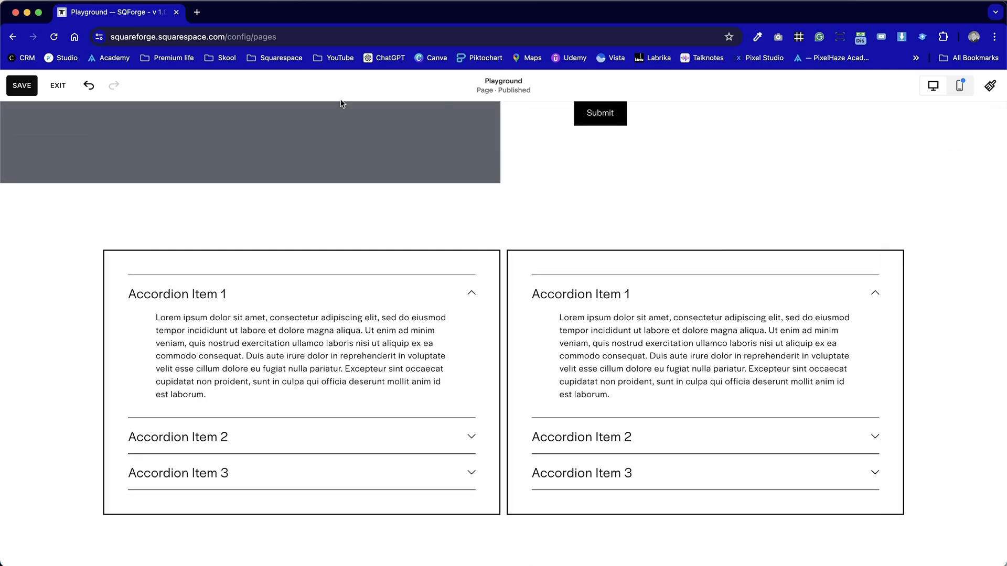
{"action": "left_click", "coordinate": [22, 85]}
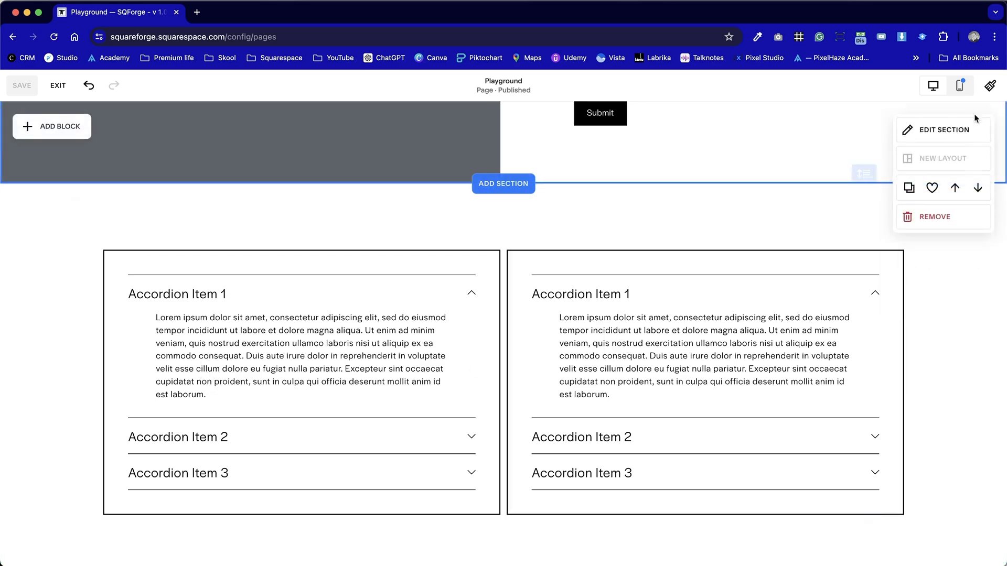
Switch to the mobile layout and reposition the two stacked accordions to leave a wider gap between them
{"action": "left_click", "coordinate": [959, 85]}
{"action": "scroll", "coordinate": [563, 252], "scroll_direction": "down", "scroll_amount": 8}
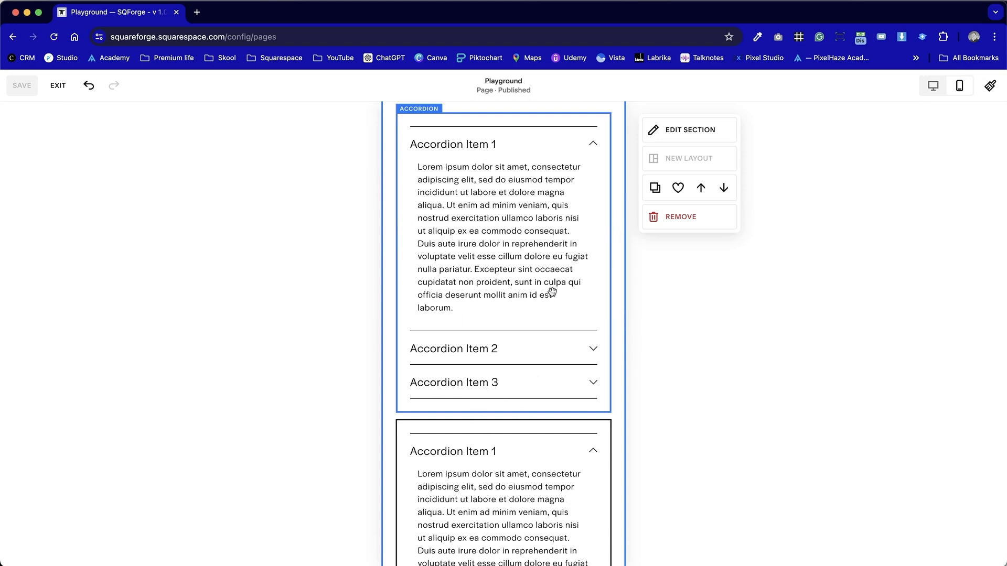
{"action": "scroll", "coordinate": [554, 376], "scroll_direction": "down", "scroll_amount": 5}
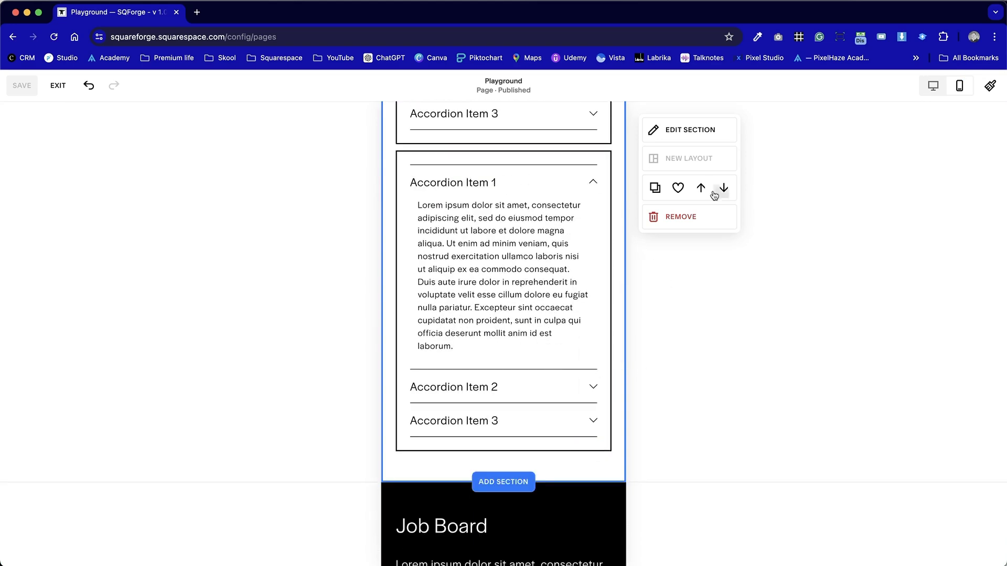
{"action": "left_click_drag", "start_coordinate": [541, 261], "coordinate": [537, 203]}
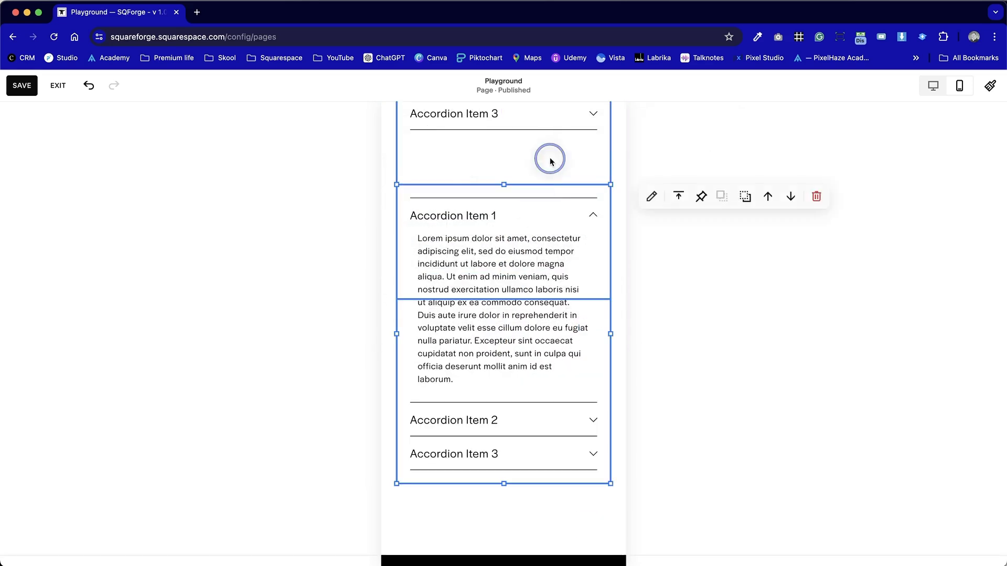
{"action": "left_click_drag", "start_coordinate": [505, 294], "coordinate": [492, 239]}
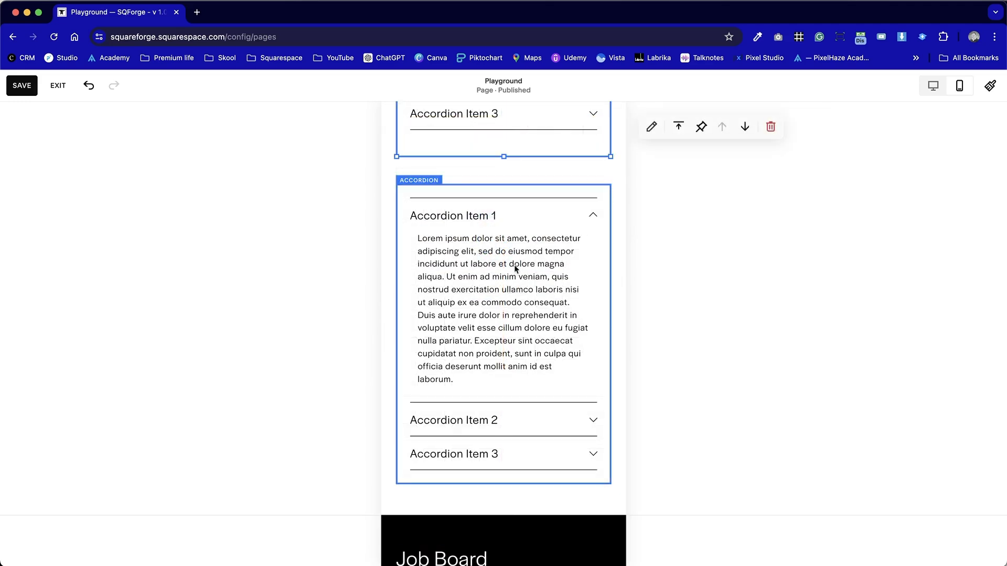
Move the lower accordion up in the mobile layout to leave only a narrow gap below the first, and check the stacked result
{"action": "left_click_drag", "start_coordinate": [579, 256], "coordinate": [546, 503]}
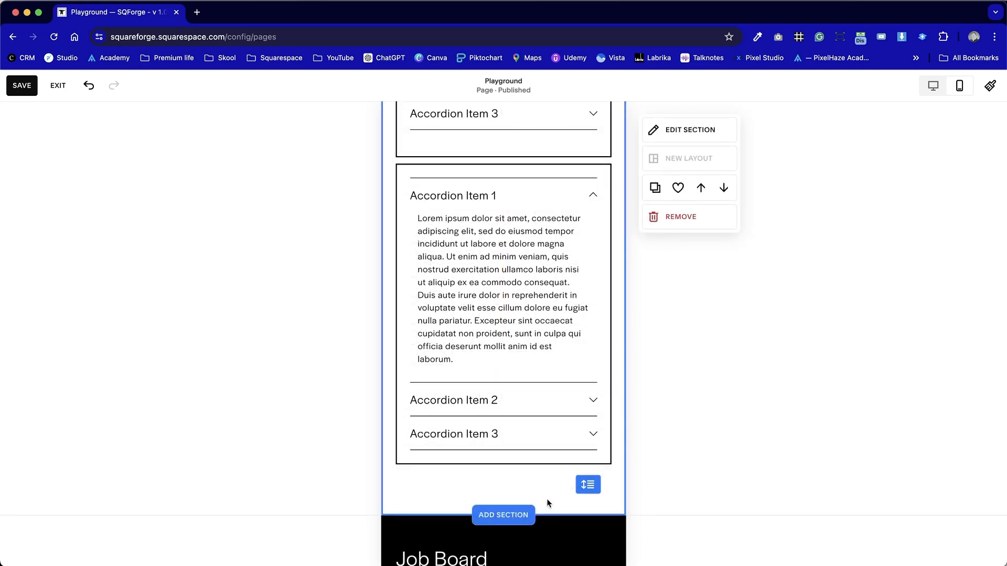
{"action": "scroll", "coordinate": [547, 501], "scroll_direction": "up", "scroll_amount": 5}
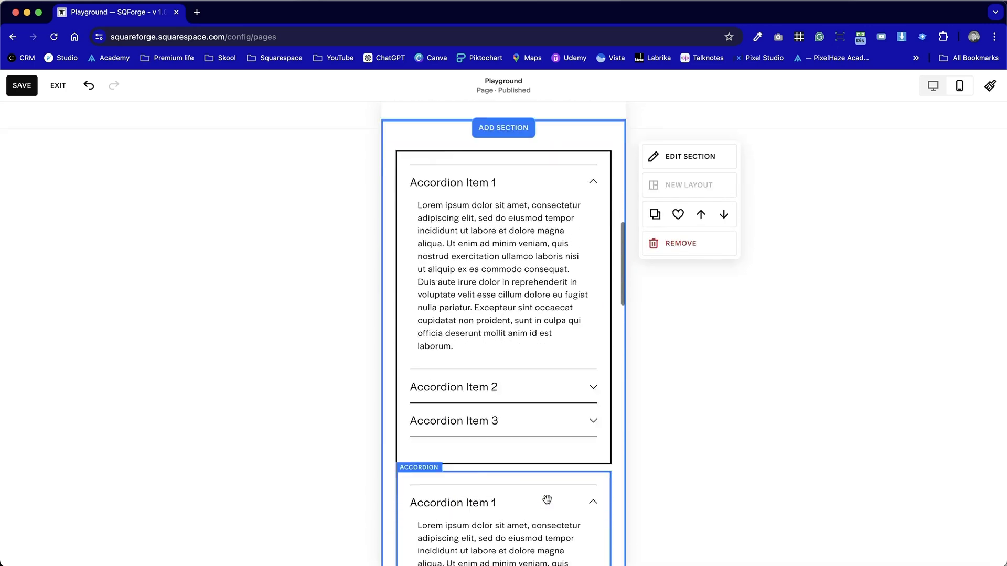
{"action": "scroll", "coordinate": [547, 499], "scroll_direction": "down", "scroll_amount": 3}
{"action": "left_click", "coordinate": [561, 403]}
{"action": "scroll", "coordinate": [507, 503], "scroll_direction": "down", "scroll_amount": 5}
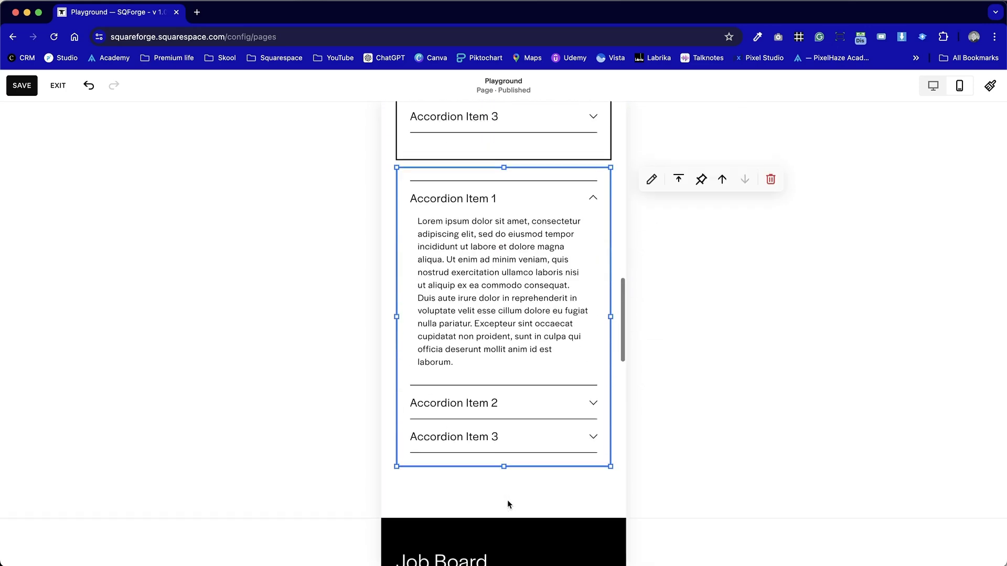
{"action": "scroll", "coordinate": [508, 499], "scroll_direction": "up", "scroll_amount": 10}
{"action": "scroll", "coordinate": [508, 501], "scroll_direction": "down", "scroll_amount": 6}
Switch to the desktop layout, narrow both accordions to about a third of the content width, and place them side by side
{"action": "left_click", "coordinate": [933, 85]}
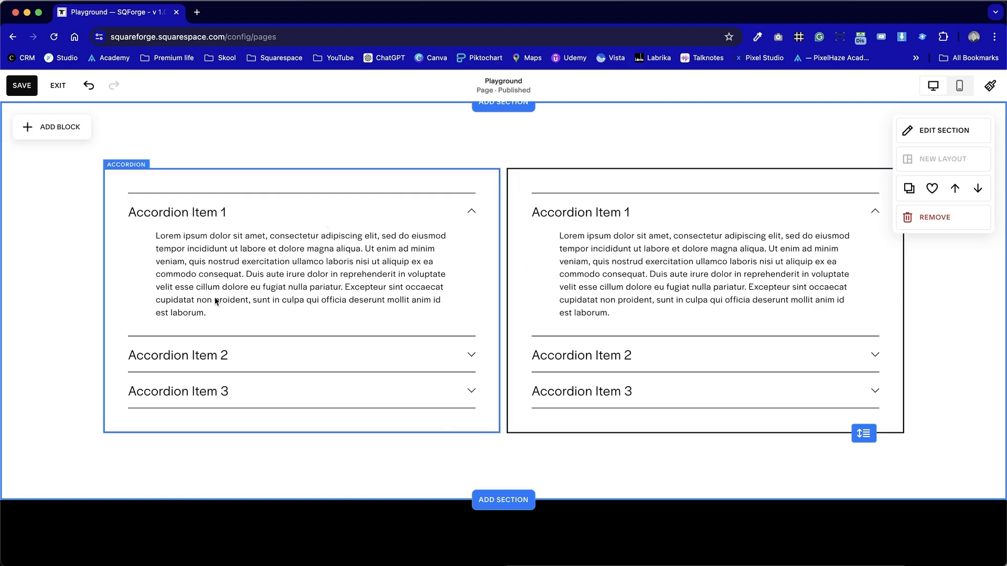
{"action": "left_click", "coordinate": [447, 319]}
{"action": "left_click_drag", "start_coordinate": [498, 297], "coordinate": [365, 299]}
{"action": "left_click_drag", "start_coordinate": [612, 262], "coordinate": [478, 261]}
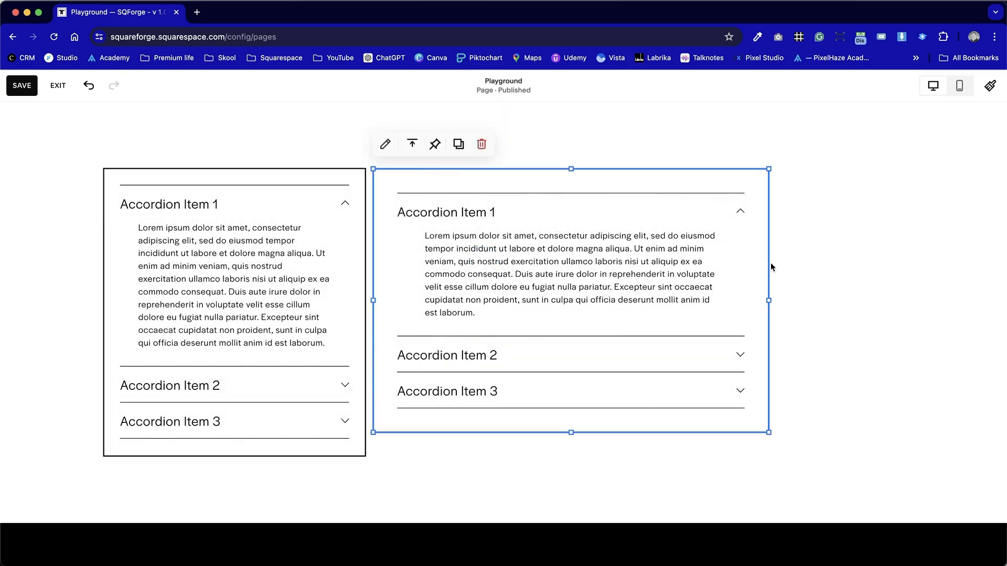
{"action": "left_click_drag", "start_coordinate": [772, 295], "coordinate": [624, 283]}
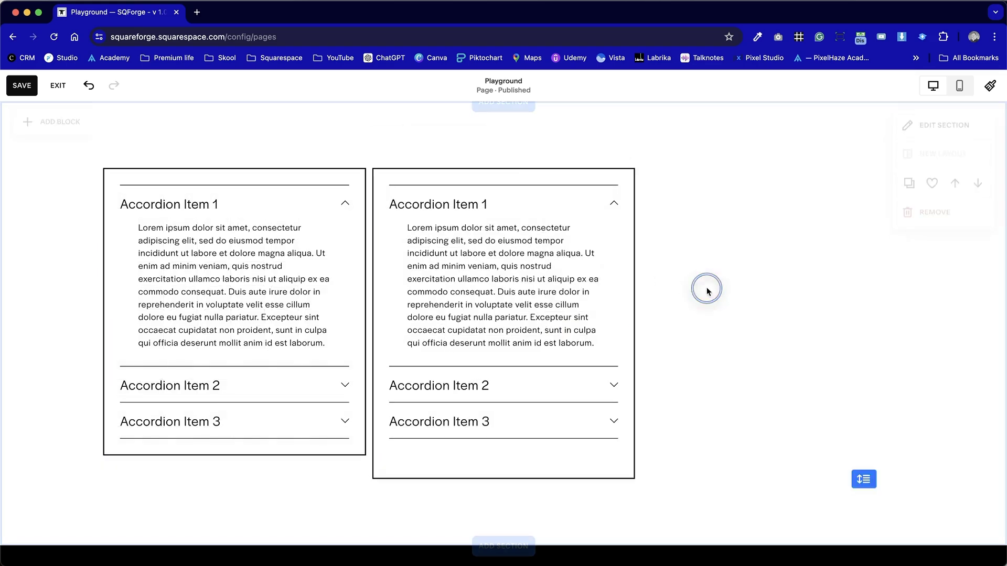
Duplicate the second accordion and place the copy beside it as a third column aligned with the tops of the others
{"action": "left_click", "coordinate": [456, 143]}
{"action": "left_click_drag", "start_coordinate": [443, 286], "coordinate": [640, 265]}
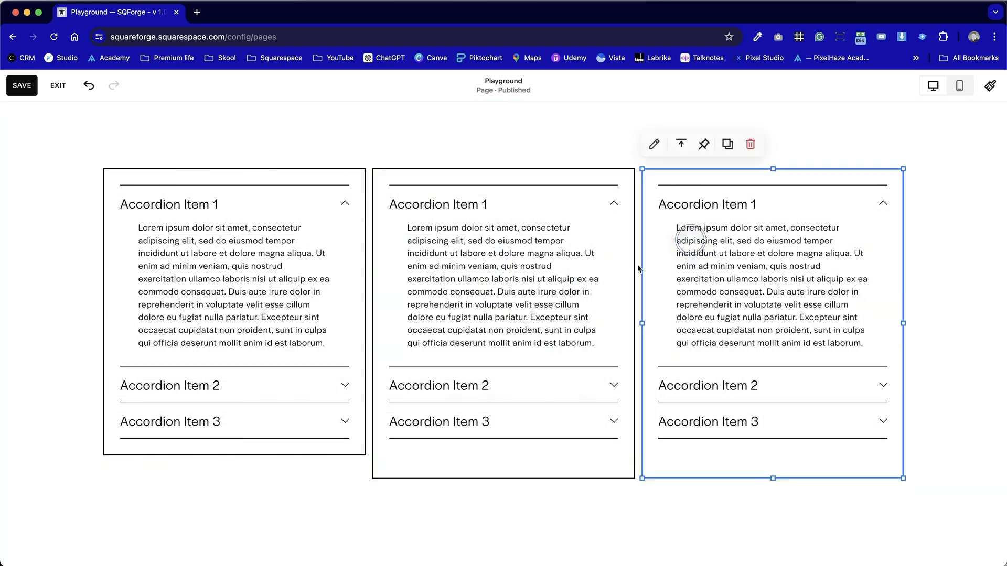
{"action": "left_click", "coordinate": [433, 512]}
Adjust the accordion heights so the bottom edges of all three columns line up, and review the row
{"action": "left_click", "coordinate": [279, 451]}
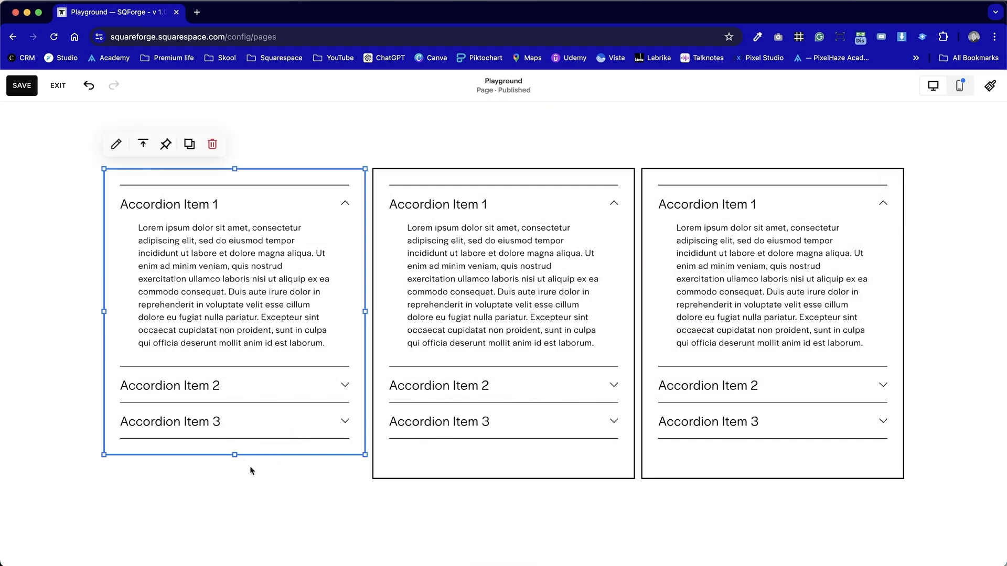
{"action": "left_click_drag", "start_coordinate": [234, 455], "coordinate": [230, 483]}
{"action": "left_click", "coordinate": [507, 484]}
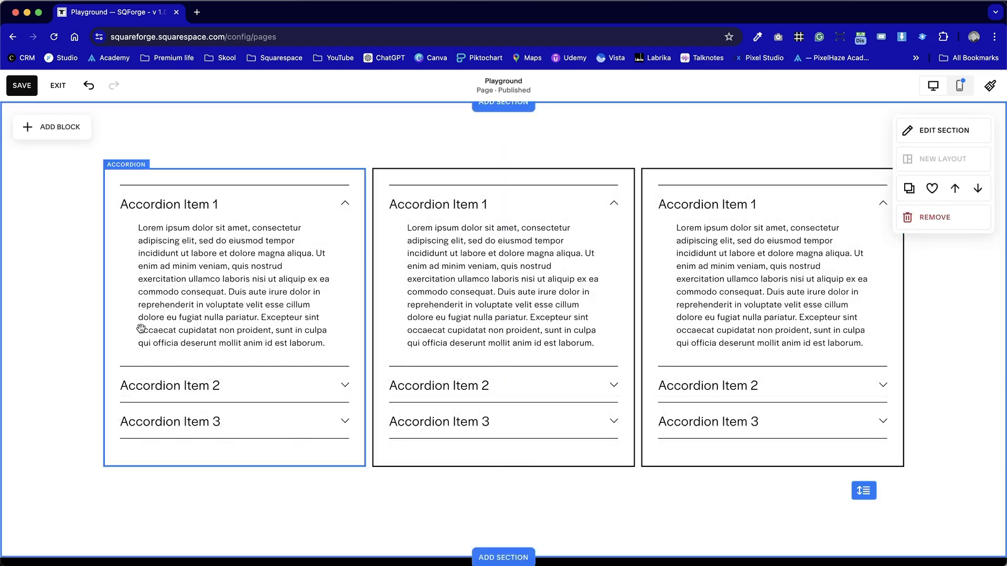
{"action": "scroll", "coordinate": [586, 528], "scroll_direction": "up", "scroll_amount": 3}
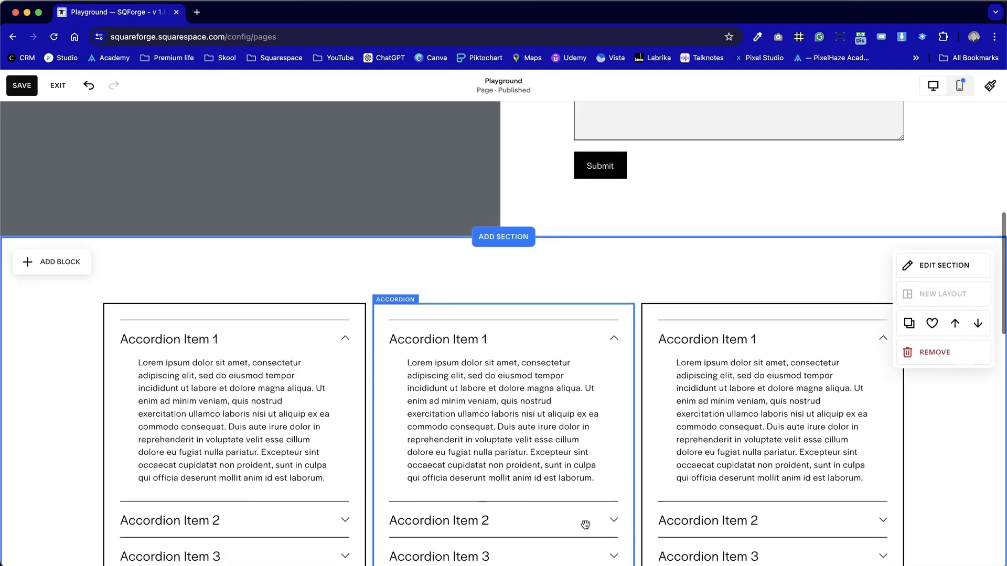
{"action": "scroll", "coordinate": [585, 525], "scroll_direction": "down", "scroll_amount": 1}
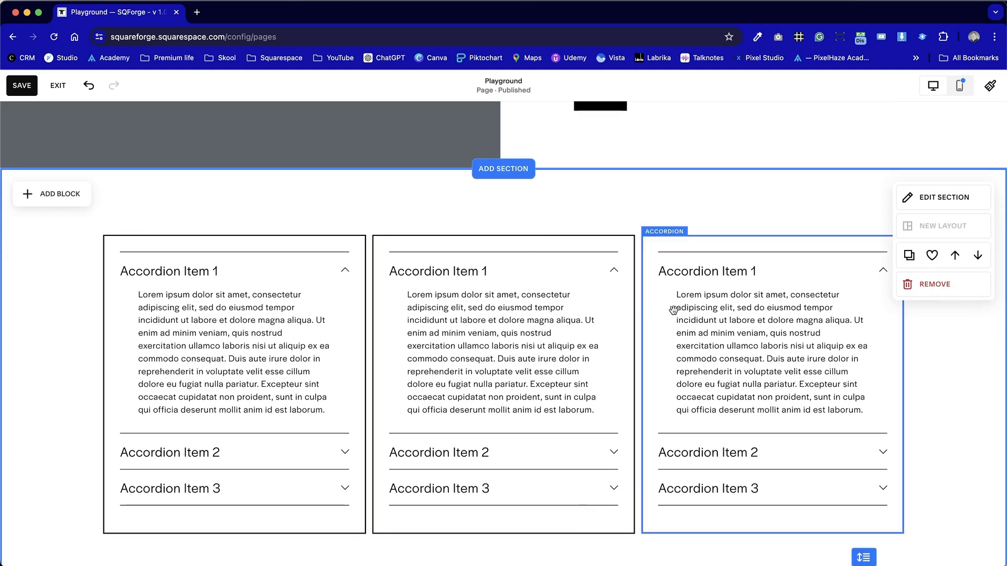